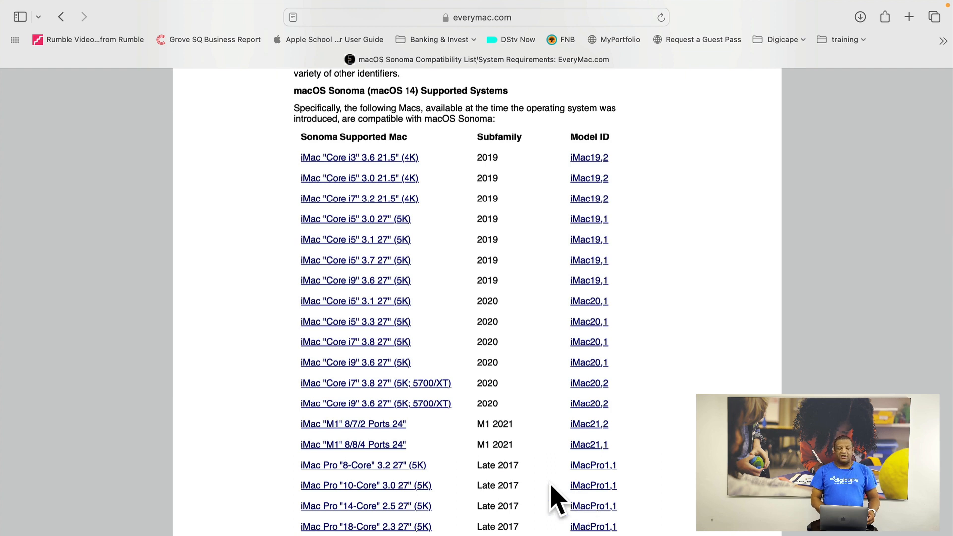
# Open System Information to check the Mac's hardware overview and model identifier.
pyautogui.moveTo(92, 9)
pyautogui.click(19, 8)
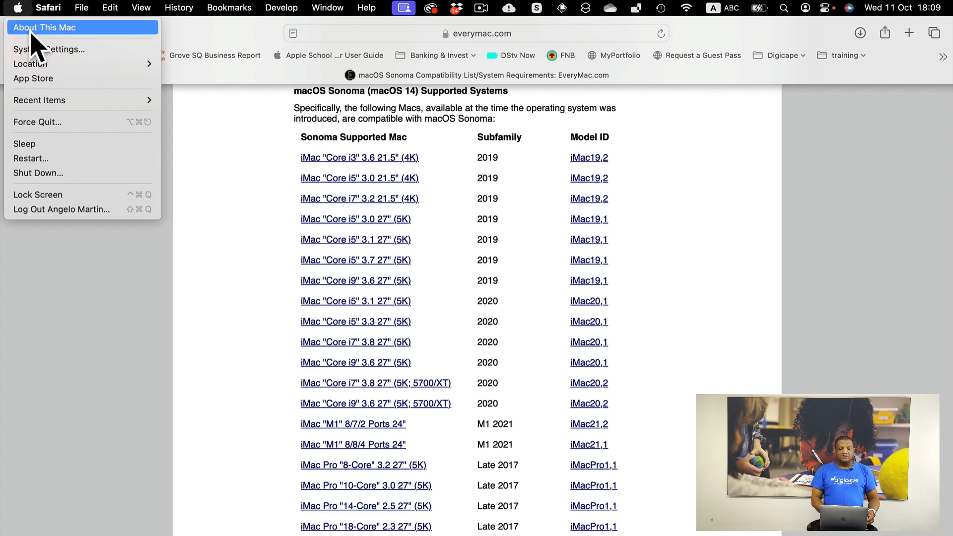
pyautogui.press('alt')
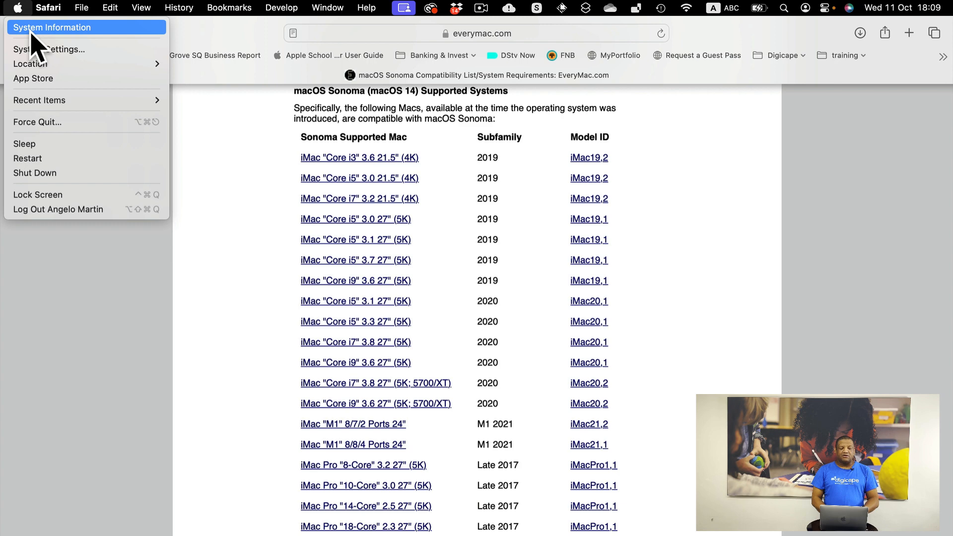
pyautogui.click(30, 29)
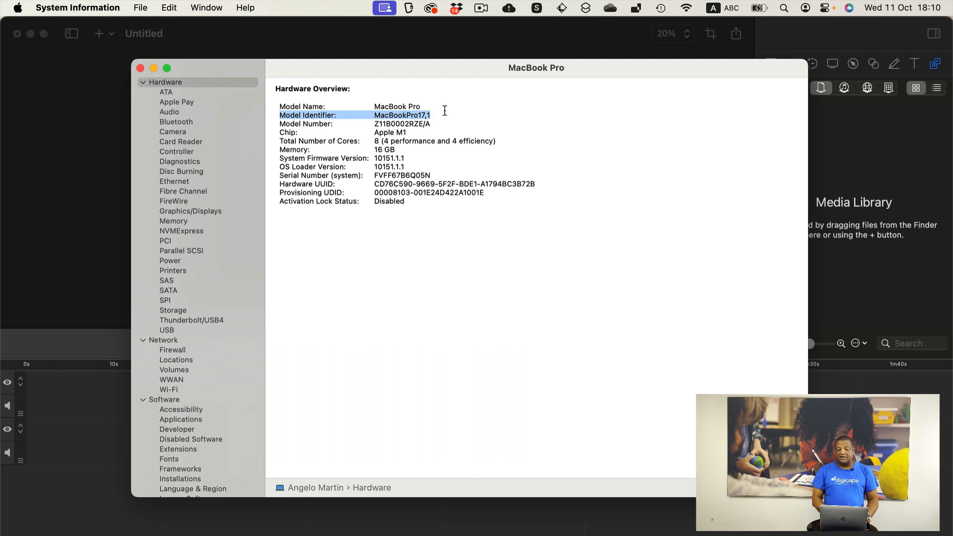
# Switch to the RoaringApps page in Safari and filter its macOS compatibility table to Sonoma applications with the status Works fine.
pyautogui.hotkey('ctrl', 'Right')
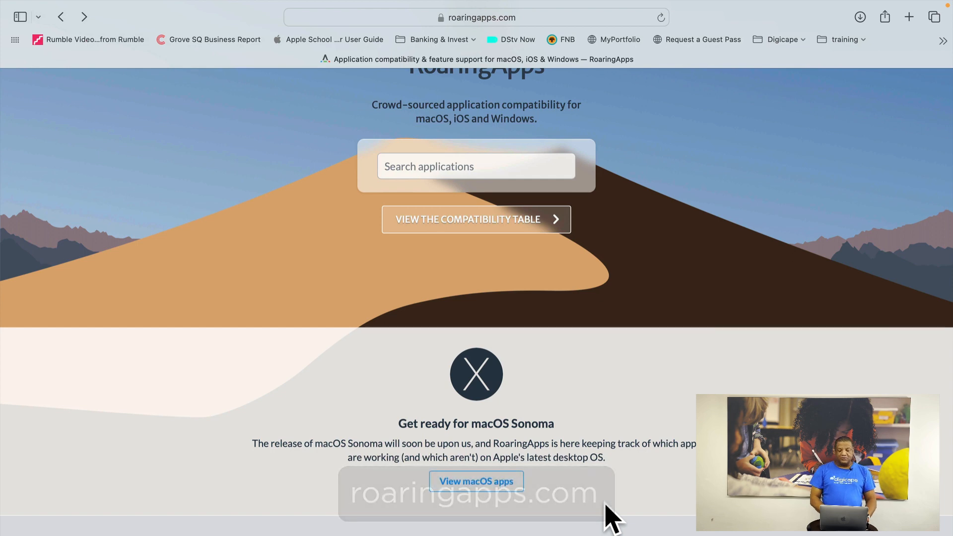
pyautogui.click(471, 480)
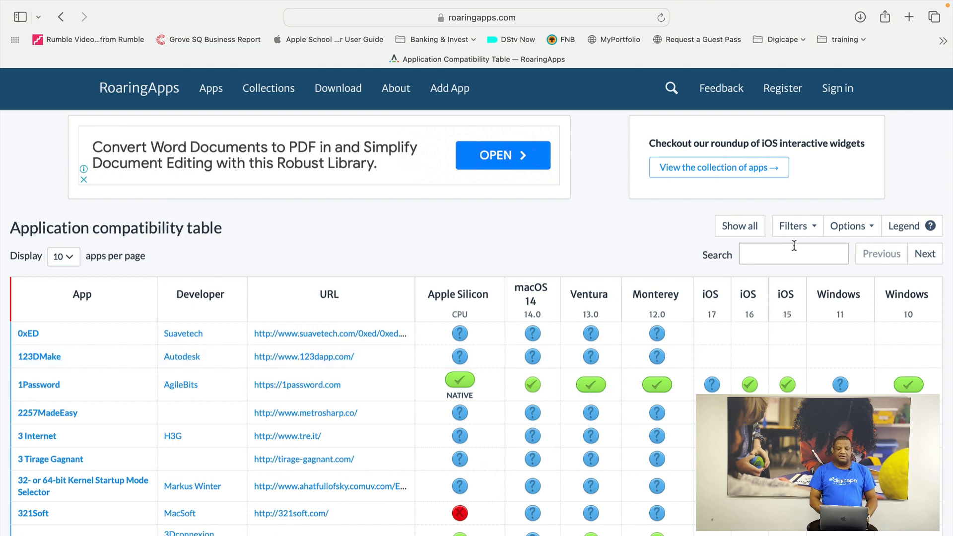
pyautogui.click(802, 227)
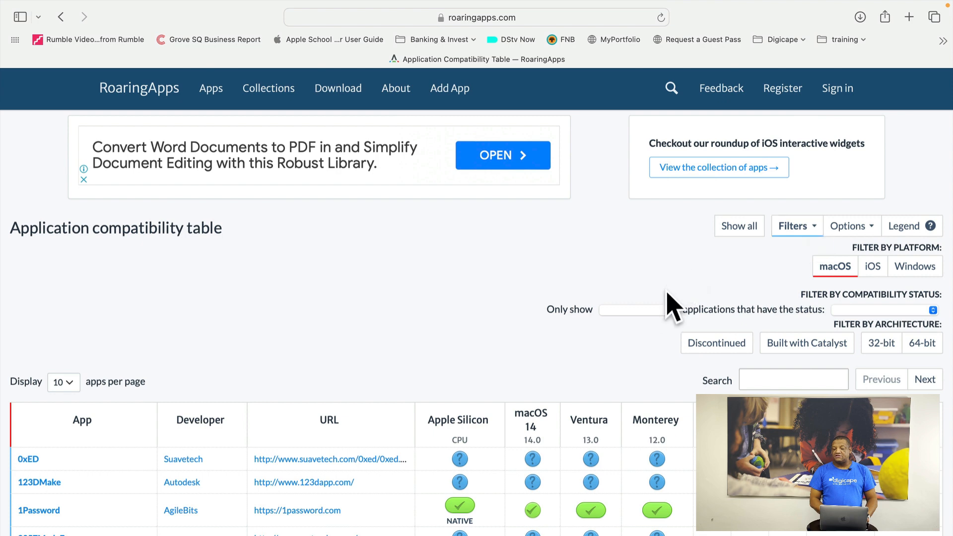
pyautogui.click(673, 310)
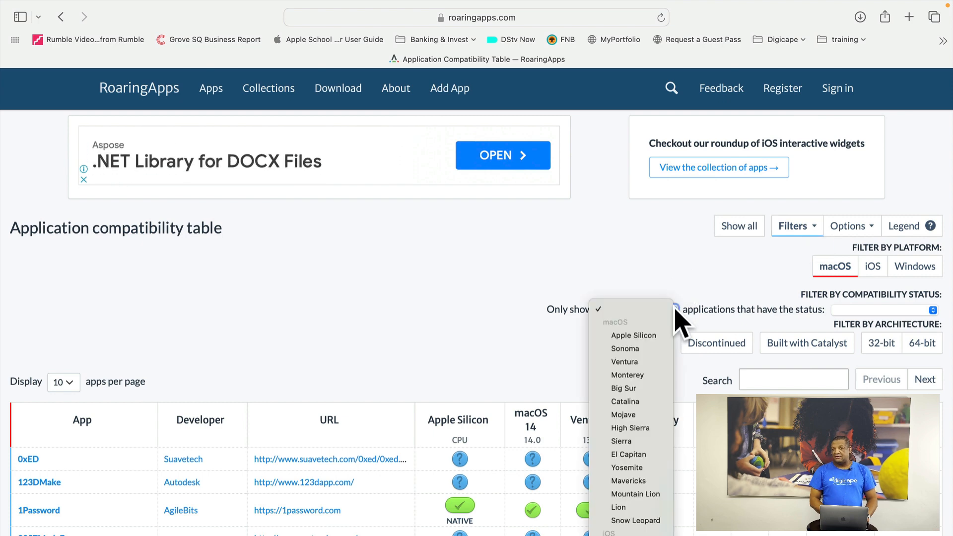
pyautogui.click(646, 348)
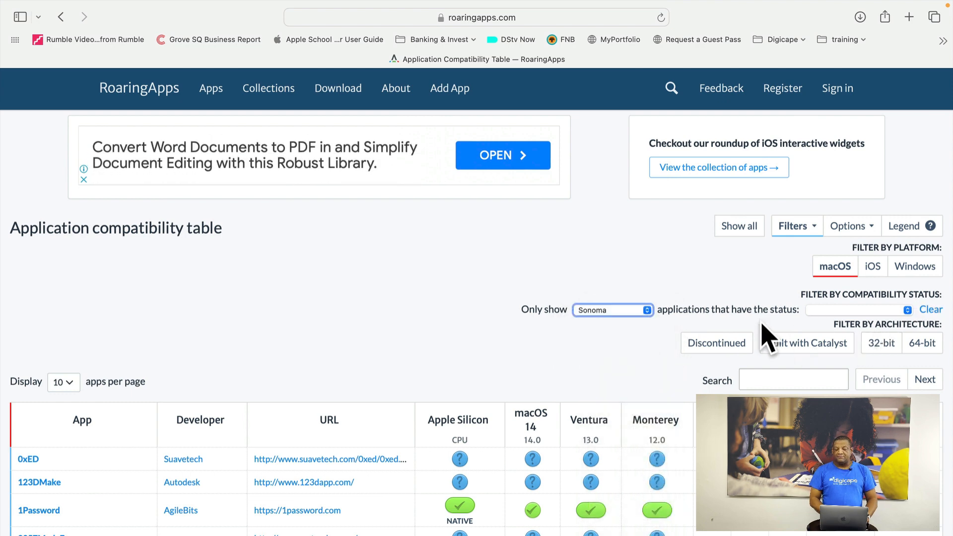
pyautogui.click(896, 311)
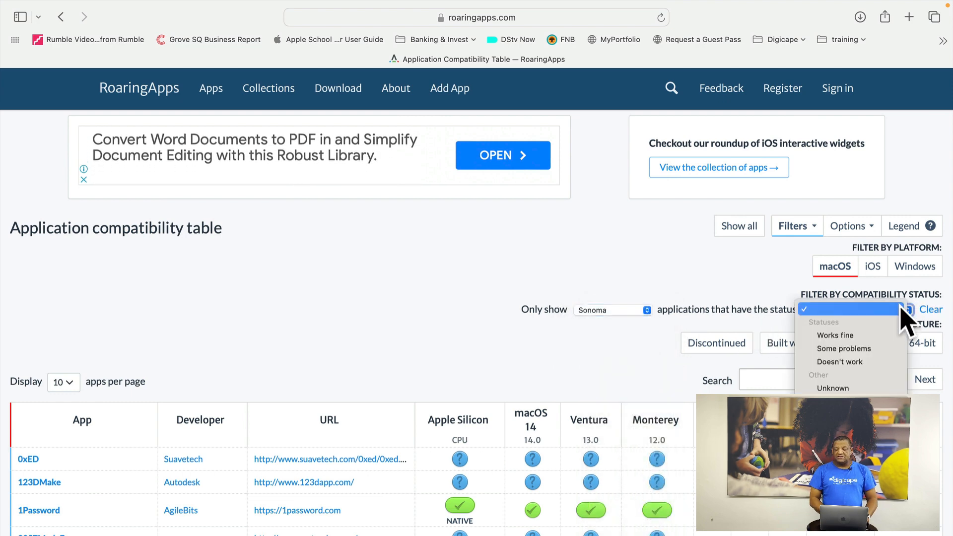
pyautogui.click(887, 336)
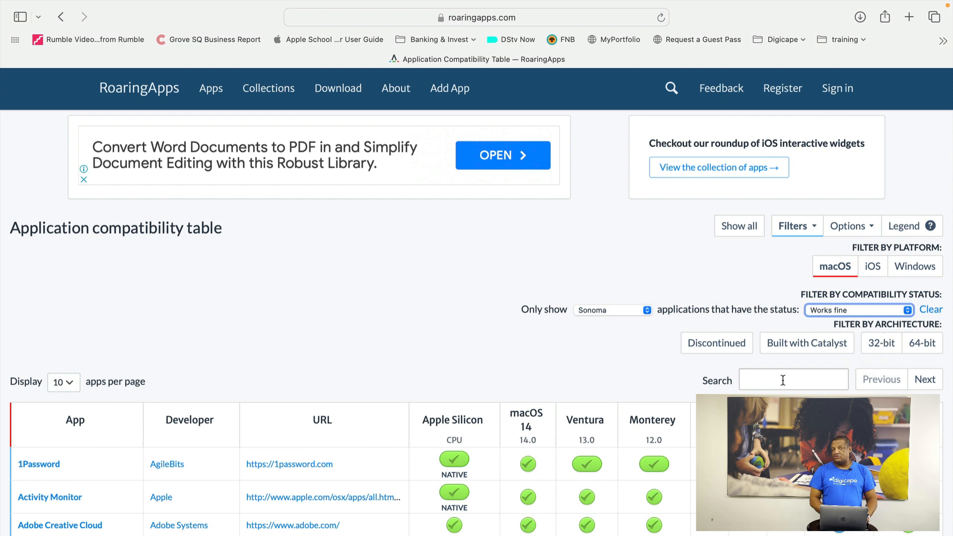
pyautogui.click(765, 382)
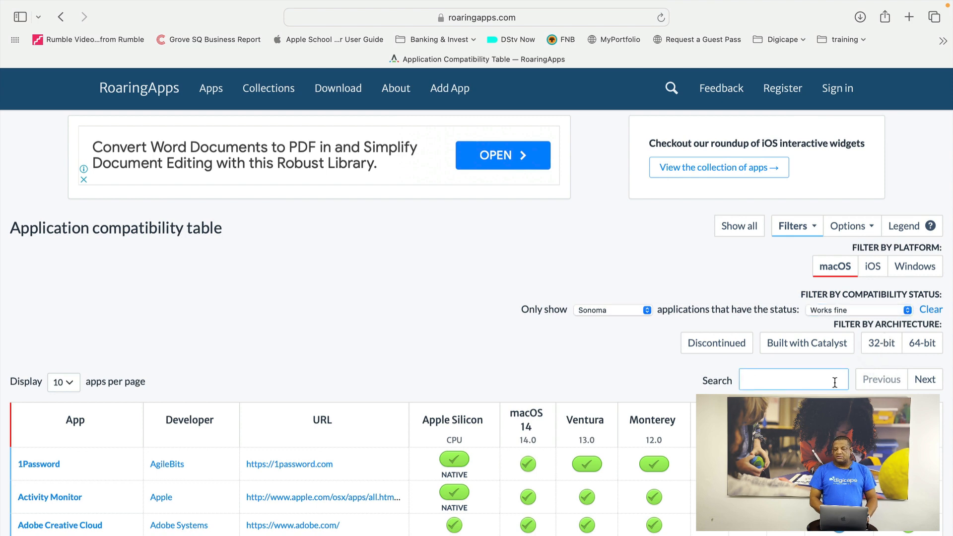
pyautogui.scroll(-3, 526, 474)
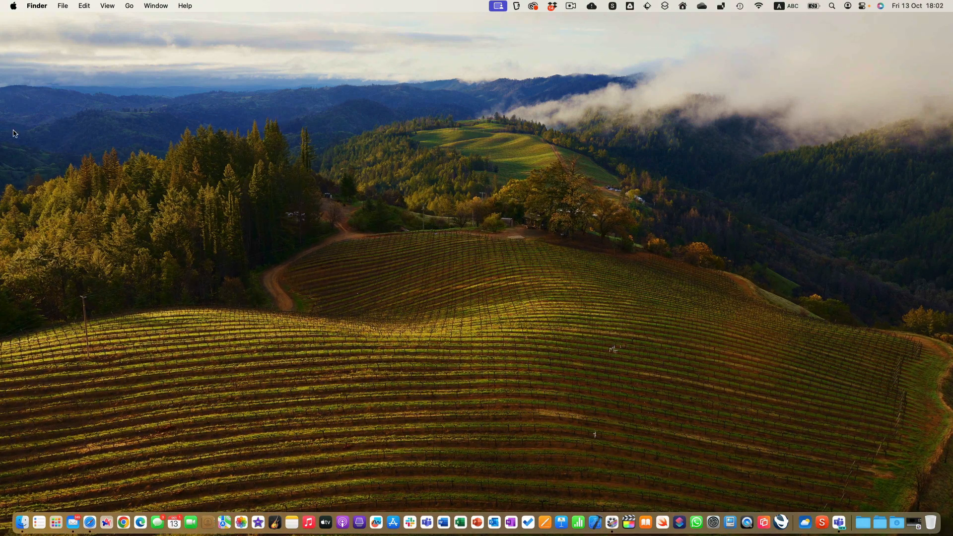
# Open the Wallpaper settings, browse the wallpaper collections and turn on Show as screen saver for Sonoma Horizon.
pyautogui.click(13, 6)
pyautogui.click(28, 38)
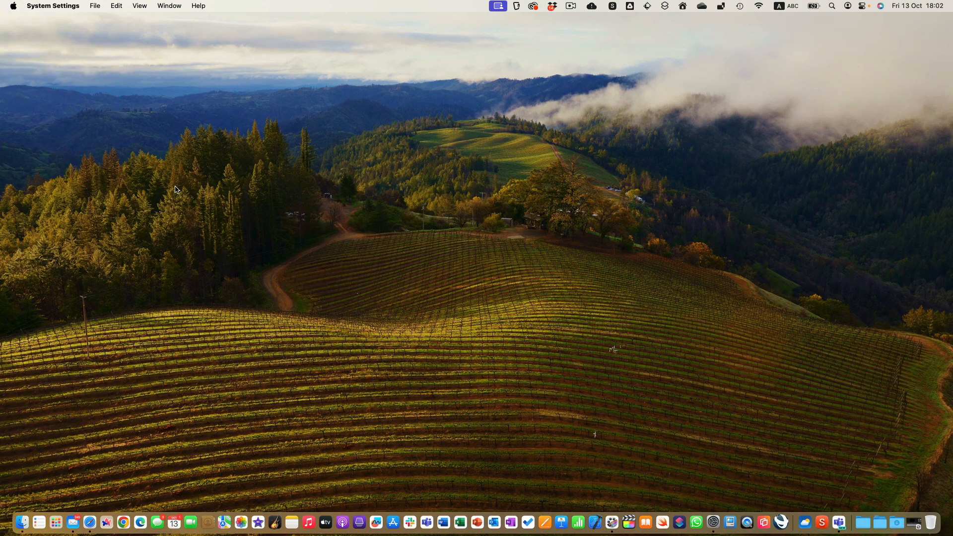
pyautogui.click(421, 369)
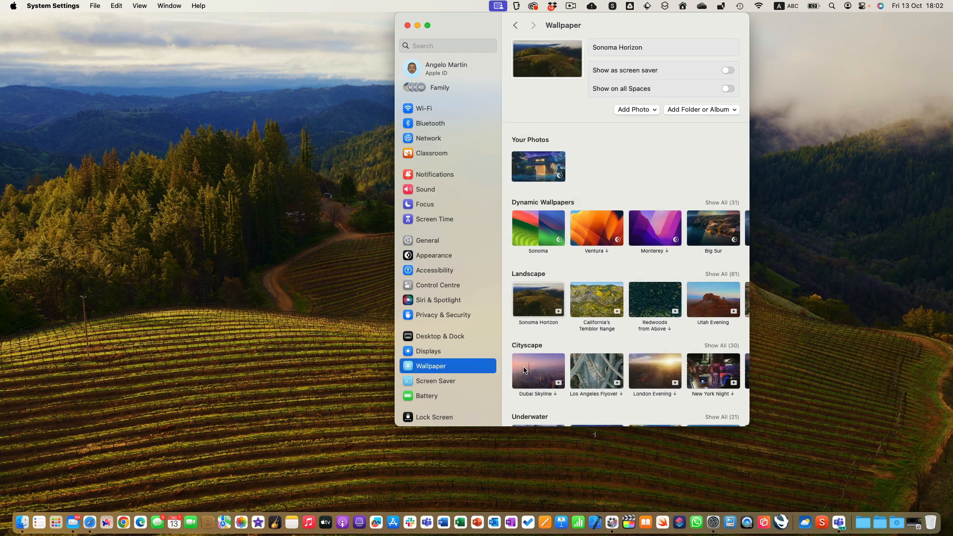
pyautogui.scroll(-5, 586, 334)
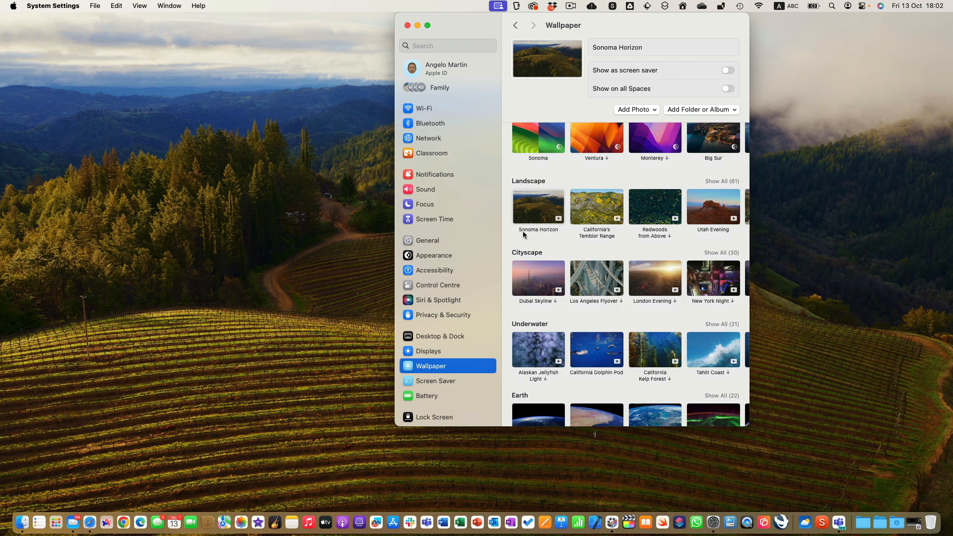
pyautogui.click(728, 71)
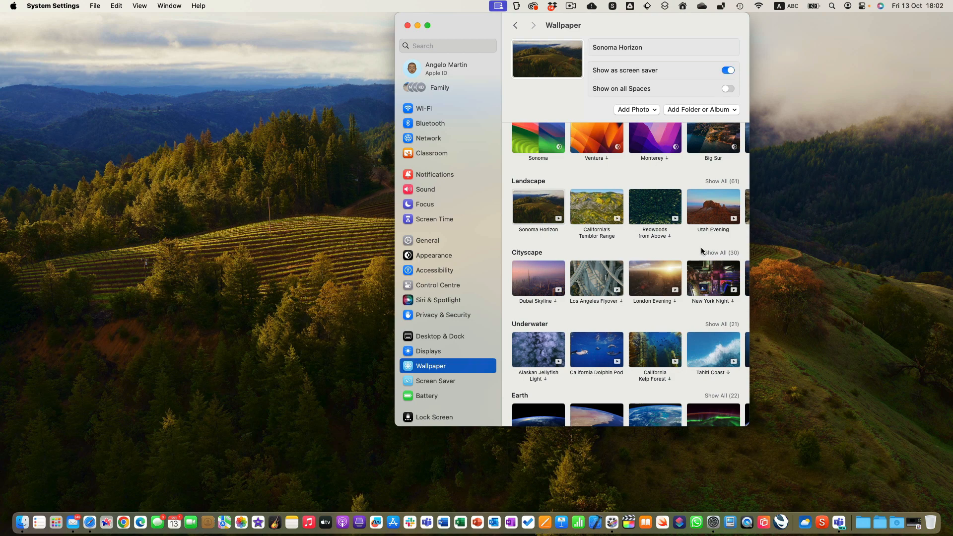
# Add a second desktop in Mission Control, move the Wallpaper settings window to Desktop 2 and switch to it.
pyautogui.hotkey('ctrl', 'Up')
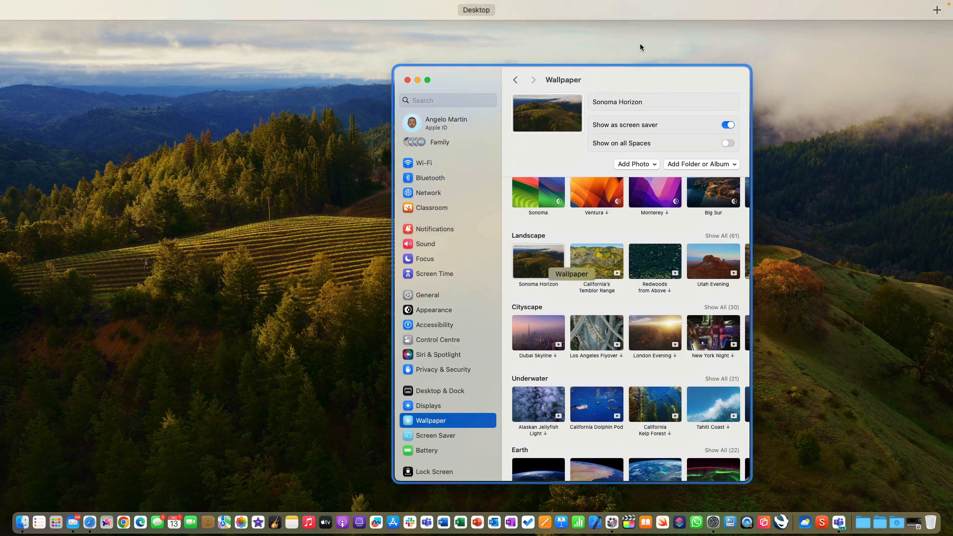
pyautogui.moveTo(586, 2)
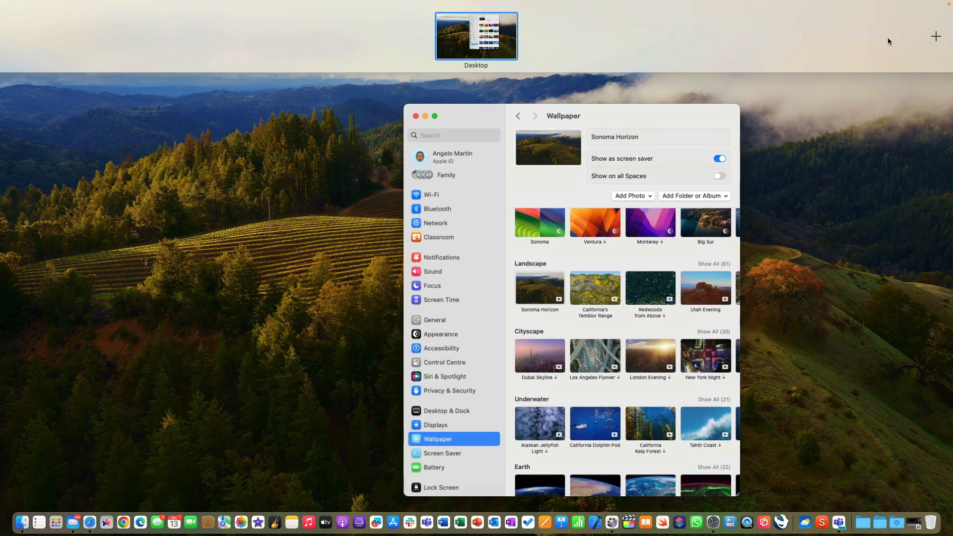
pyautogui.click(935, 36)
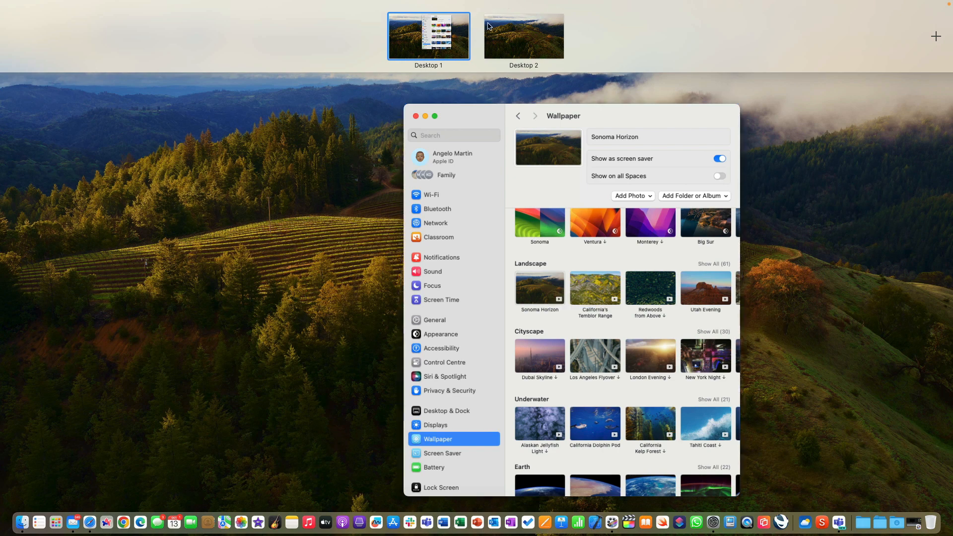
pyautogui.moveTo(525, 16)
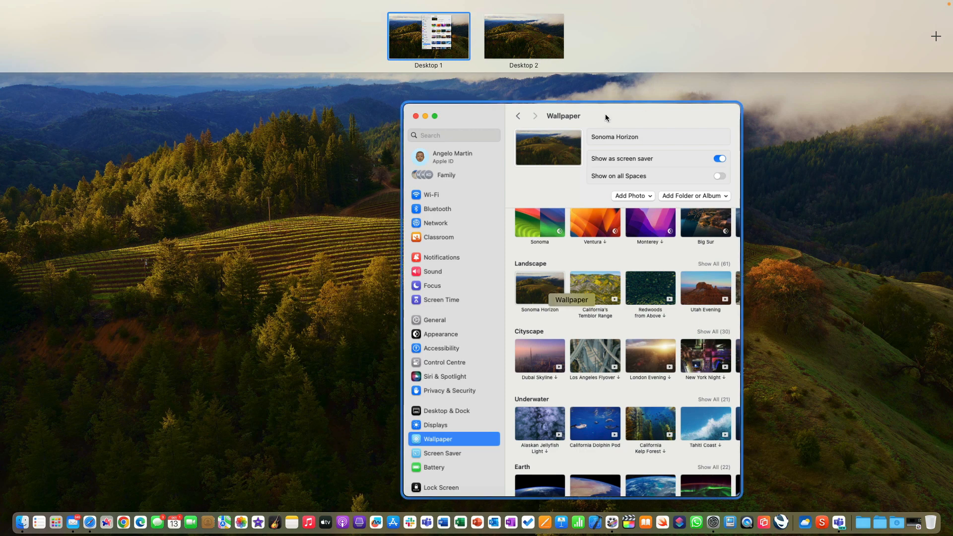
pyautogui.moveTo(606, 115); pyautogui.dragTo(543, 29)
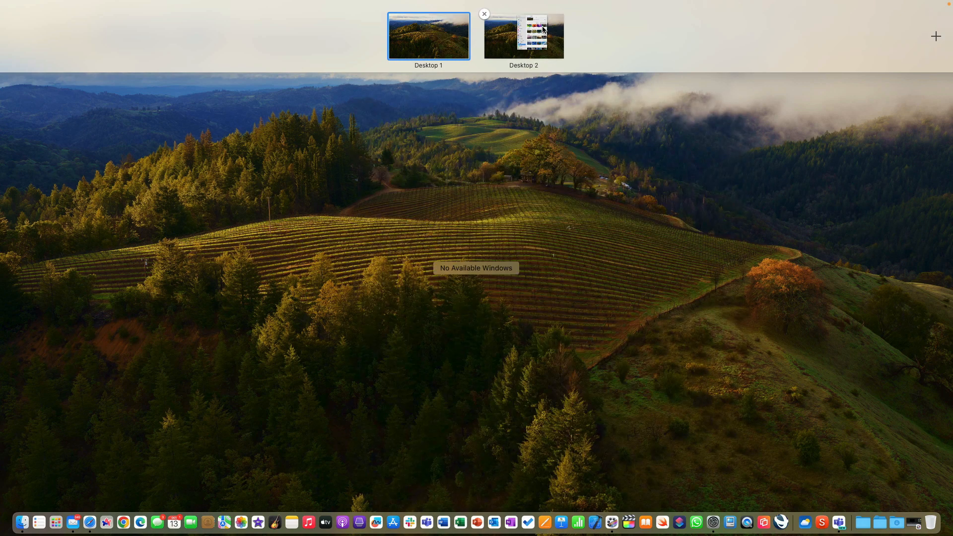
pyautogui.click(543, 29)
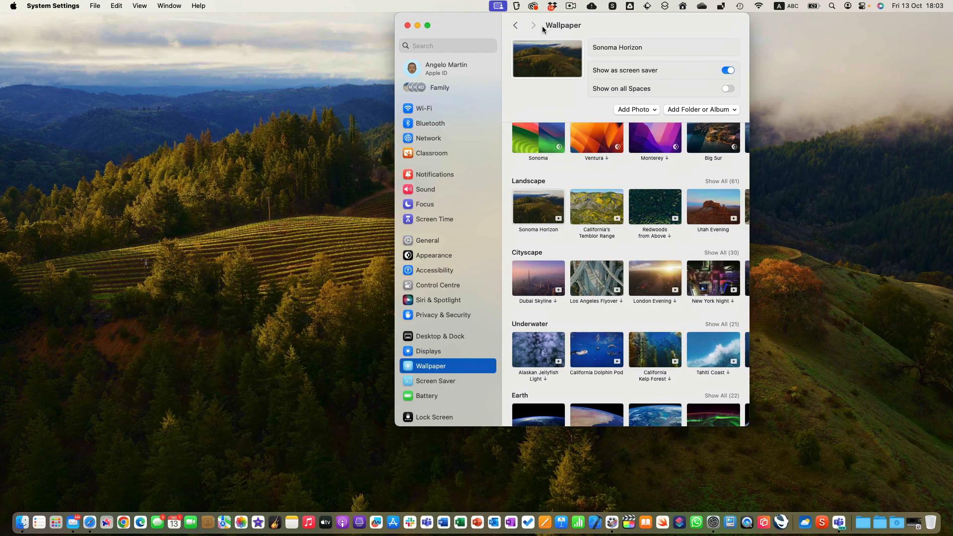
# Set the Desktop 2 wallpaper to California Dolphin Pod and compare both desktops in Mission Control.
pyautogui.scroll(-2, 601, 301)
pyautogui.click(599, 304)
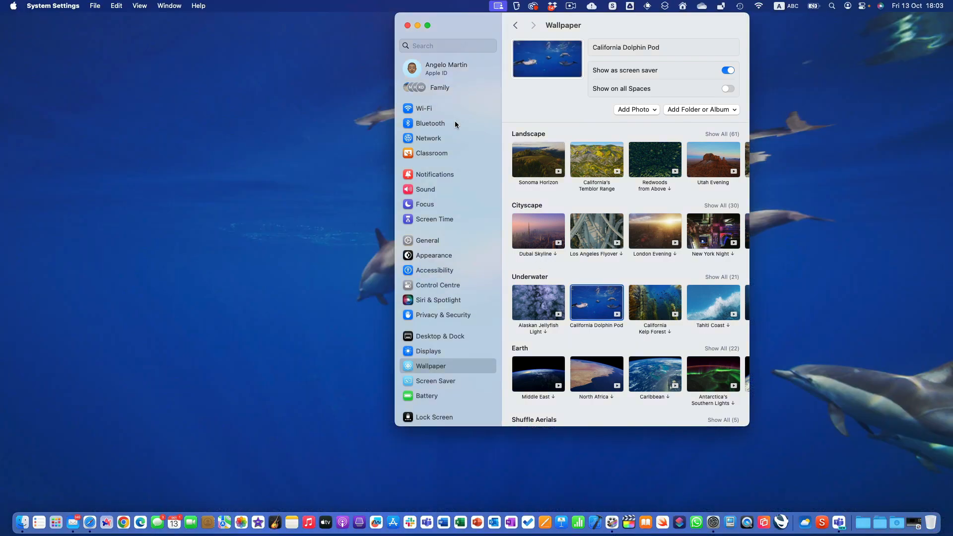
pyautogui.hotkey('ctrl', 'Up')
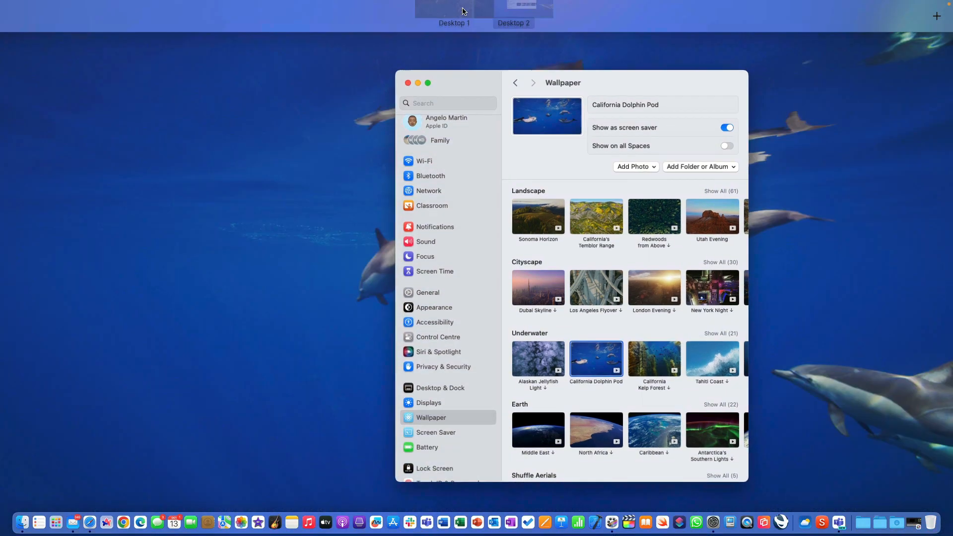
pyautogui.moveTo(462, 40)
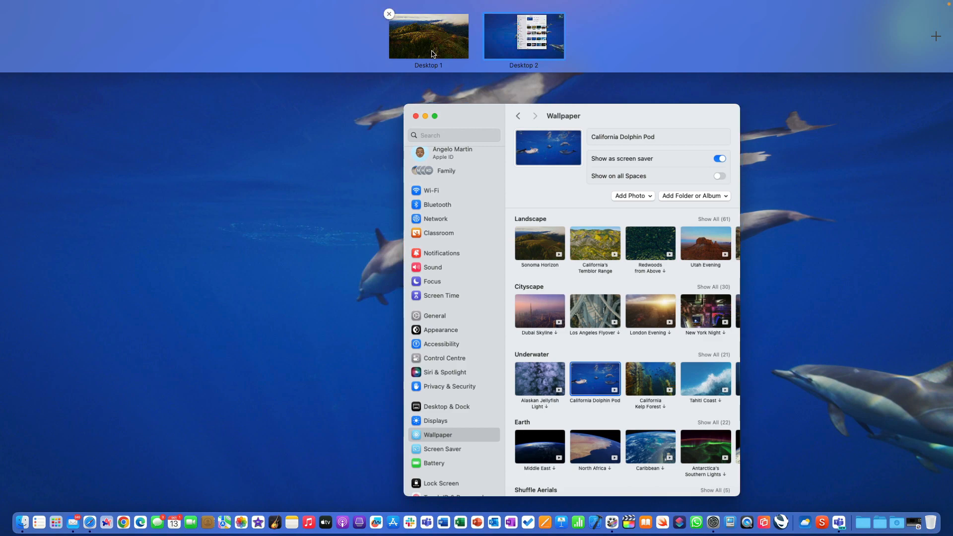
pyautogui.click(419, 121)
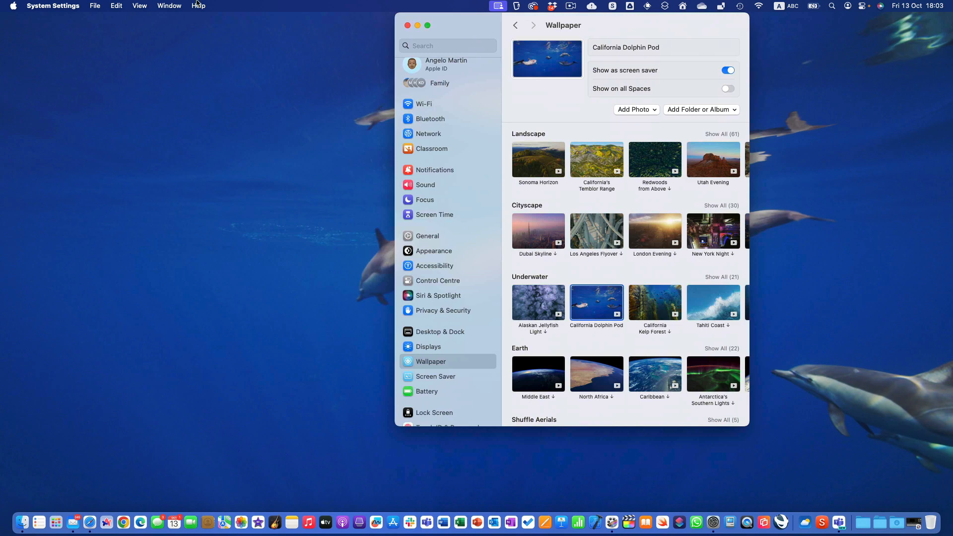
# Close the System Settings window and lock the screen.
pyautogui.click(407, 25)
pyautogui.click(14, 5)
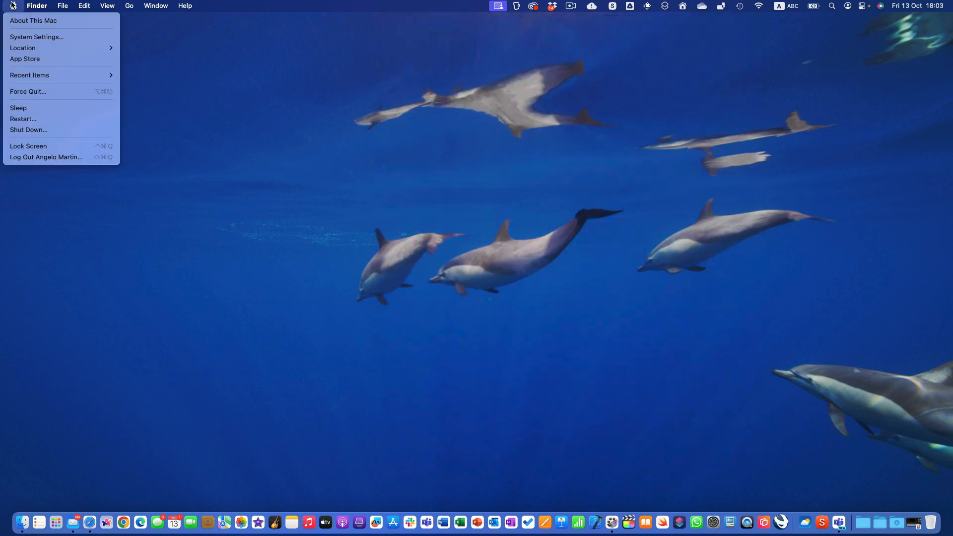
pyautogui.click(40, 146)
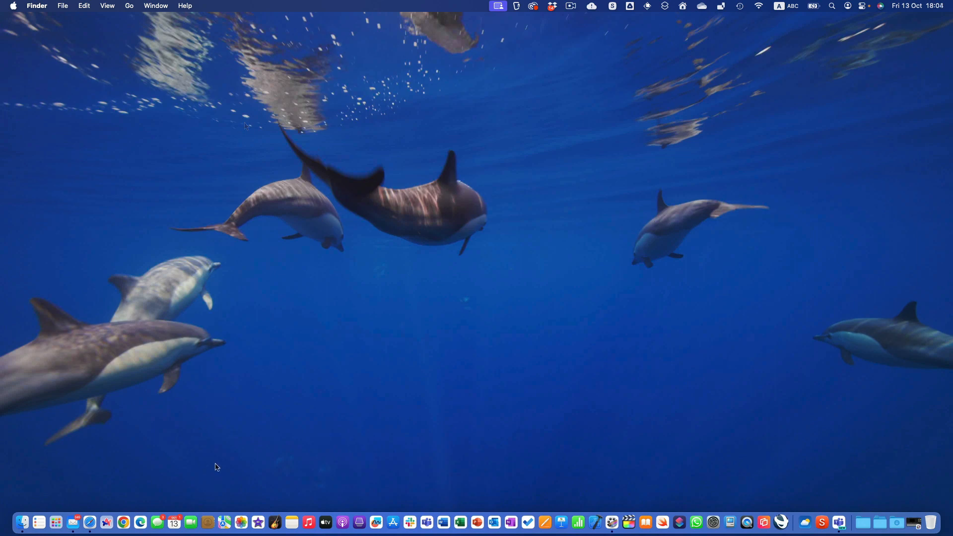
# Open the Desktop & Dock settings and switch automatic hiding of the Dock on and back off.
pyautogui.click(14, 5)
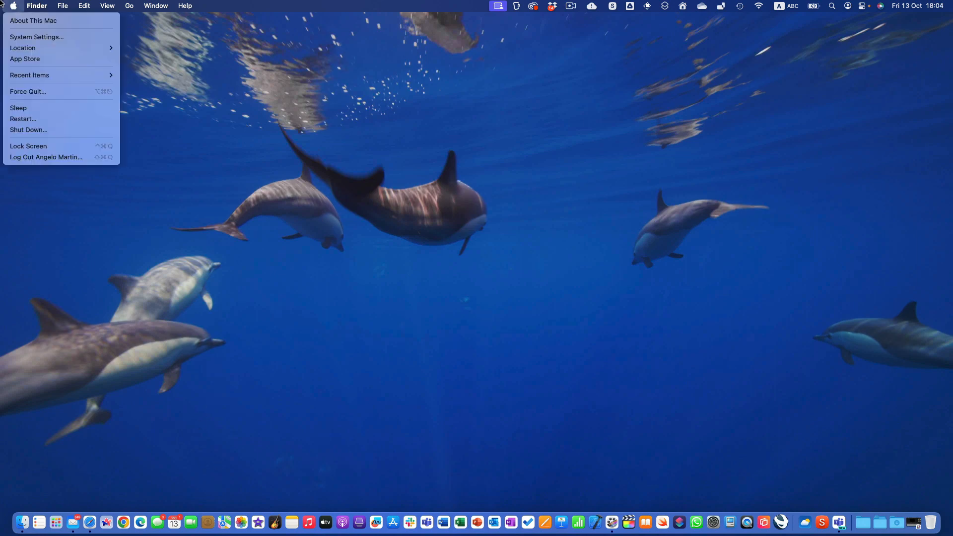
pyautogui.click(22, 39)
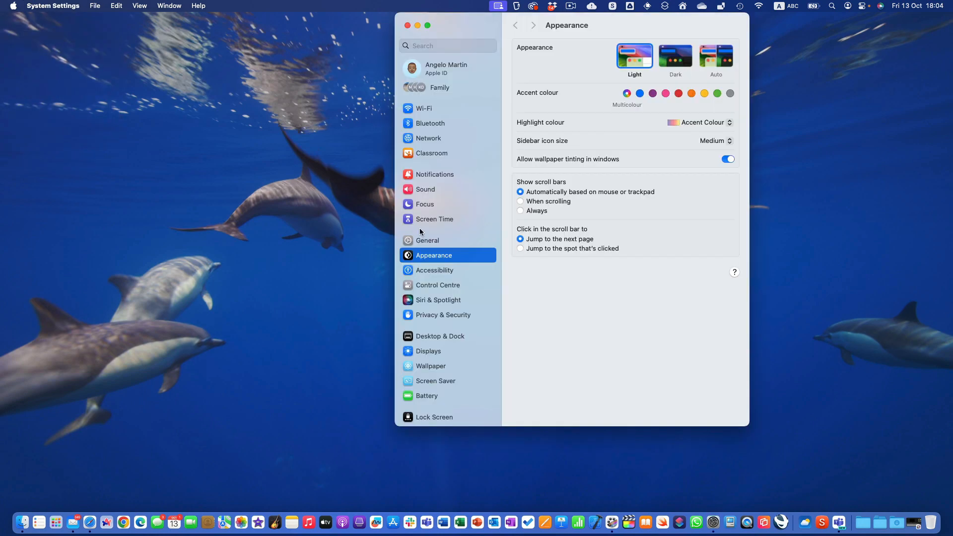
pyautogui.click(452, 337)
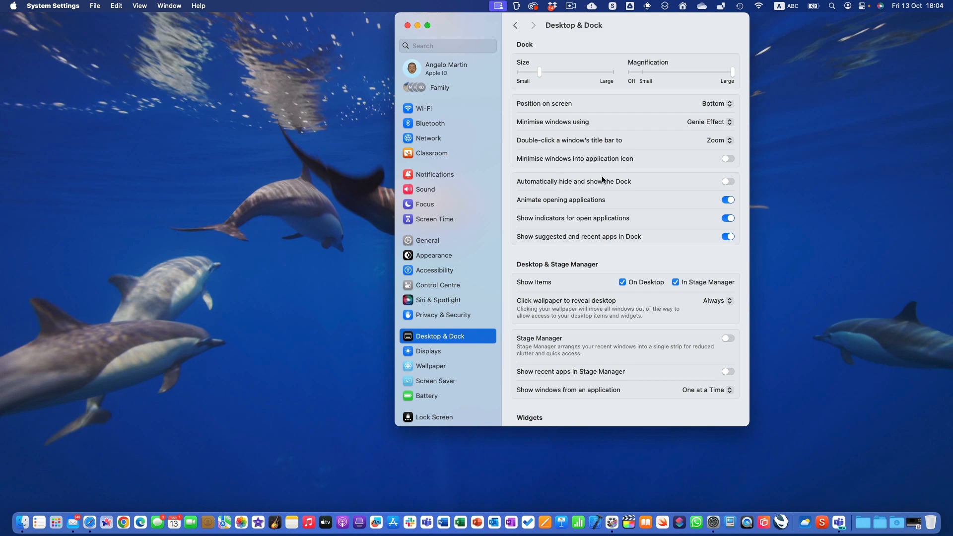
pyautogui.click(725, 184)
pyautogui.click(727, 182)
# Set Automatically hide and show the menu bar to Always in the Control Centre settings.
pyautogui.click(461, 285)
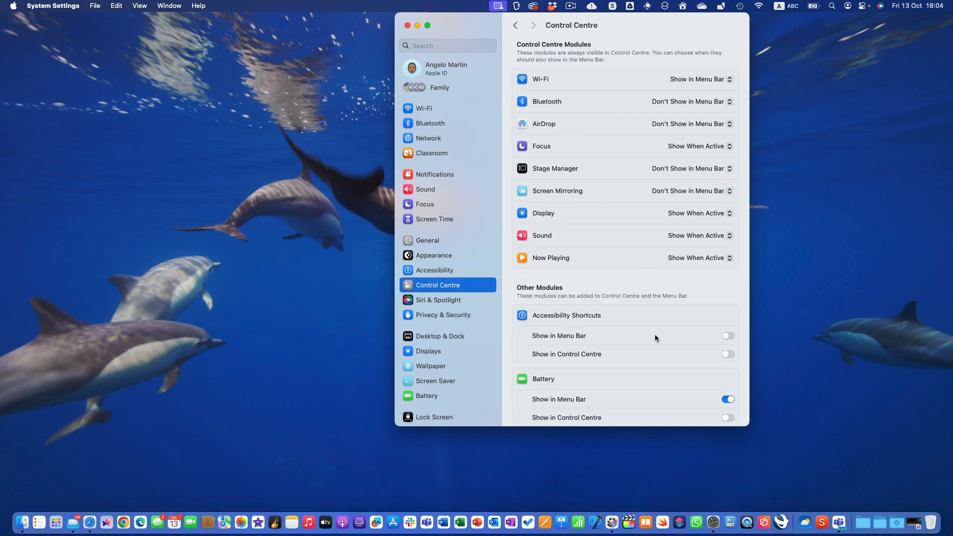
pyautogui.scroll(-15, 627, 378)
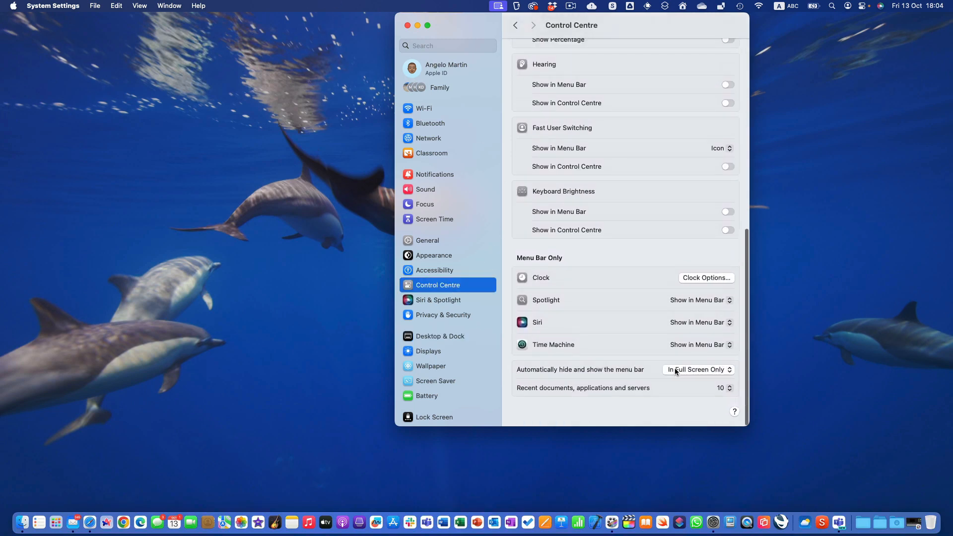
pyautogui.click(724, 370)
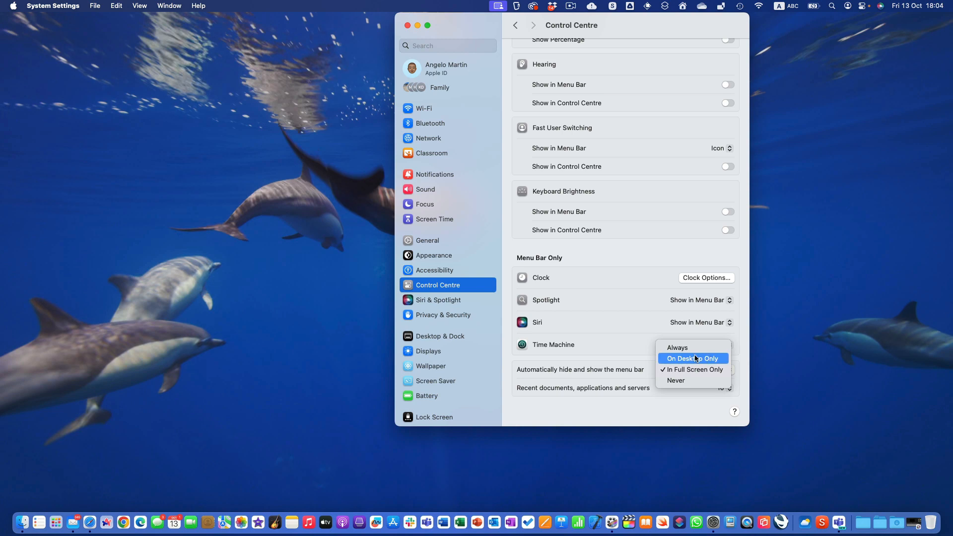
pyautogui.click(681, 348)
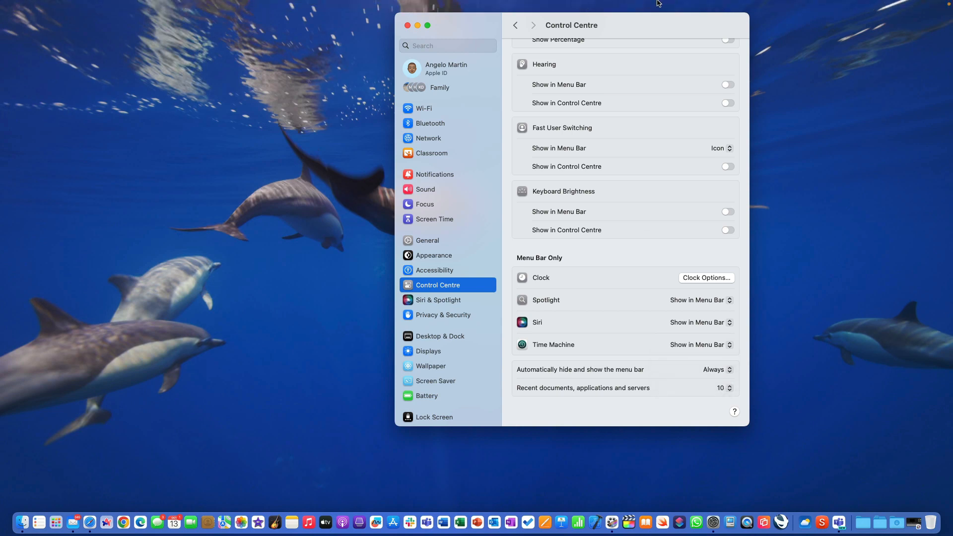
# Set Automatically hide and show the menu bar to In Full Screen Only in the Control Centre settings.
pyautogui.moveTo(662, 2)
pyautogui.click(726, 370)
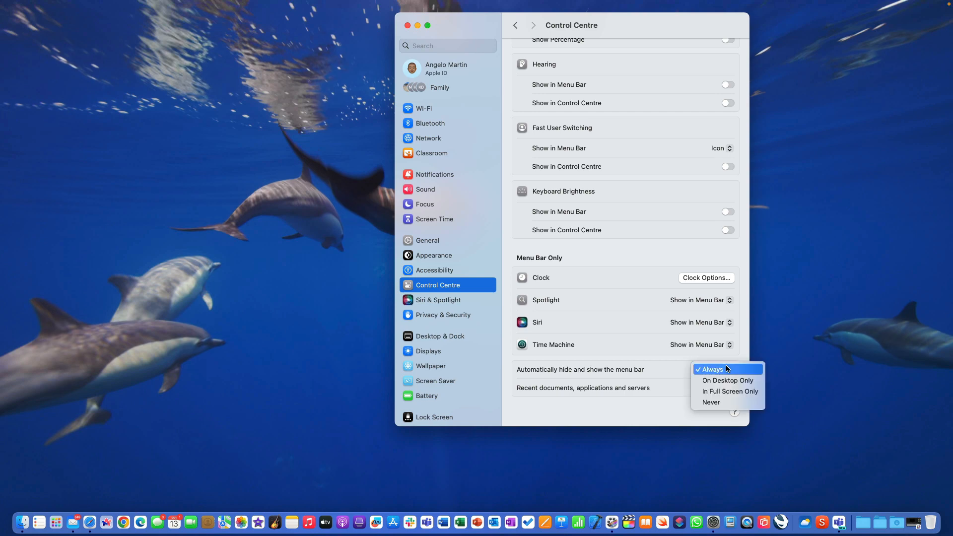
pyautogui.click(726, 392)
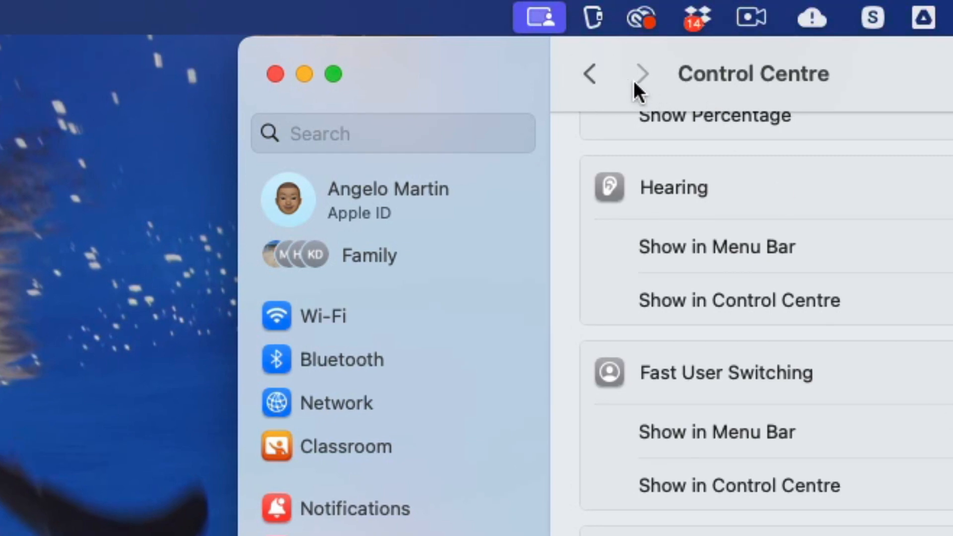
# Go back through the previously visited settings pages to Appearance, and forward again.
pyautogui.click(588, 64)
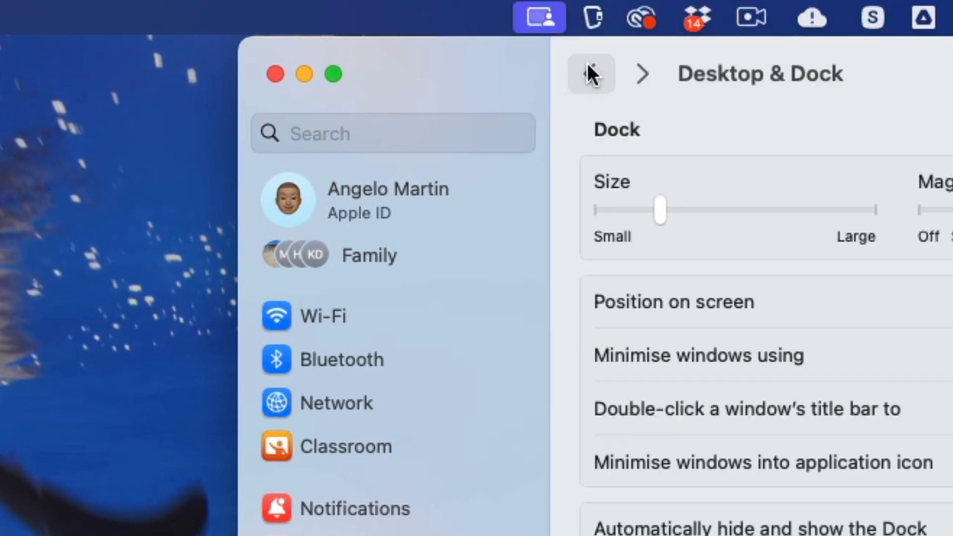
pyautogui.click(587, 74)
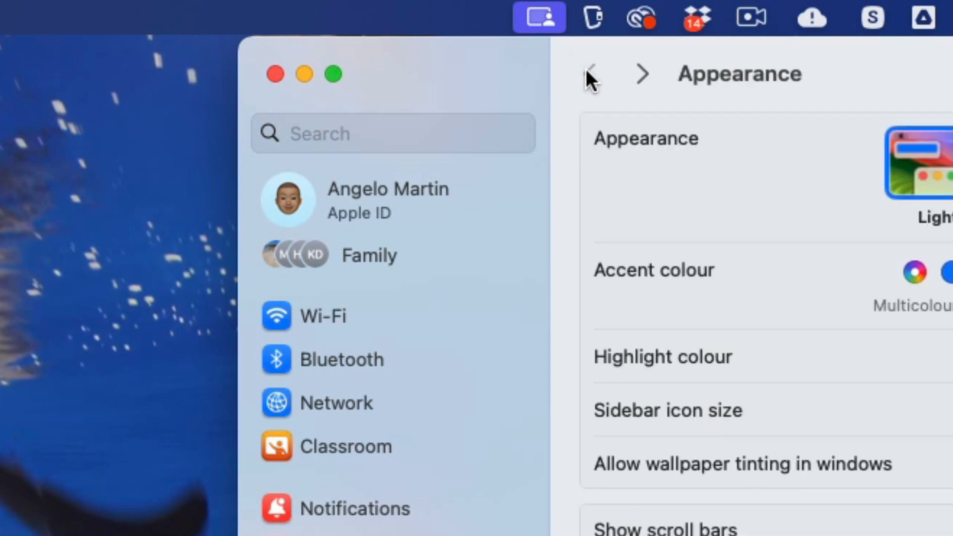
pyautogui.click(641, 74)
pyautogui.click(536, 23)
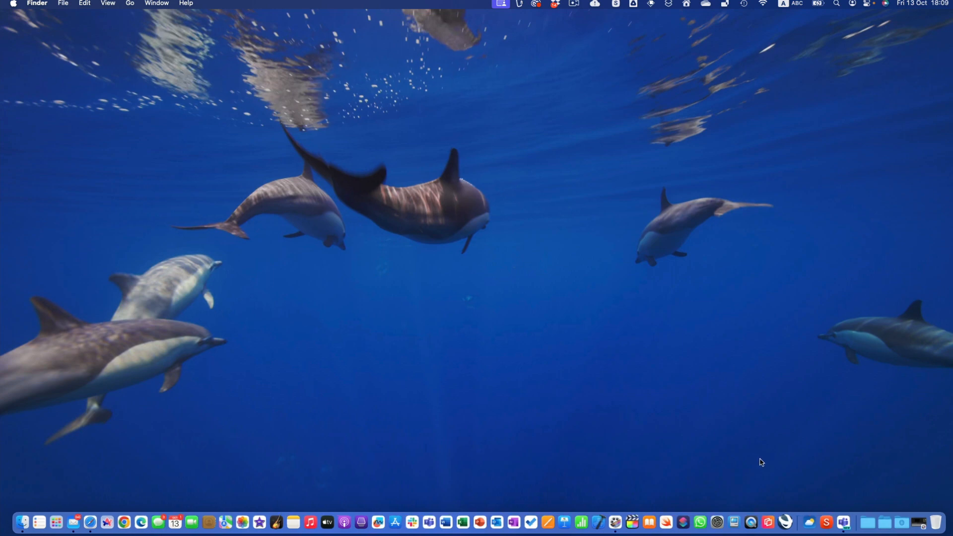
# Open the Downloads folder in Finder, transfer all items of New Folder With Items to the desktop, and close the window.
pyautogui.click(896, 502)
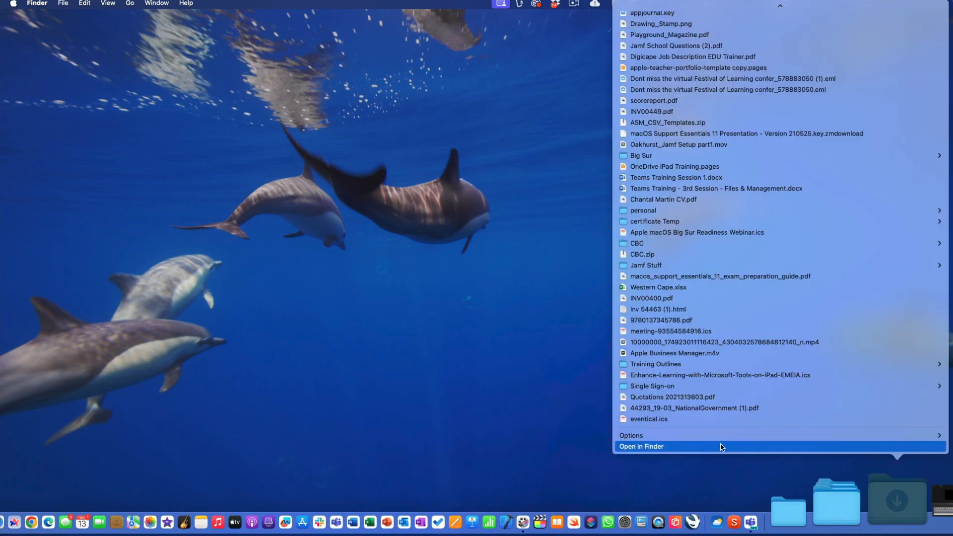
pyautogui.click(730, 446)
pyautogui.click(310, 161)
pyautogui.click(399, 163)
pyautogui.scroll(-5, 398, 224)
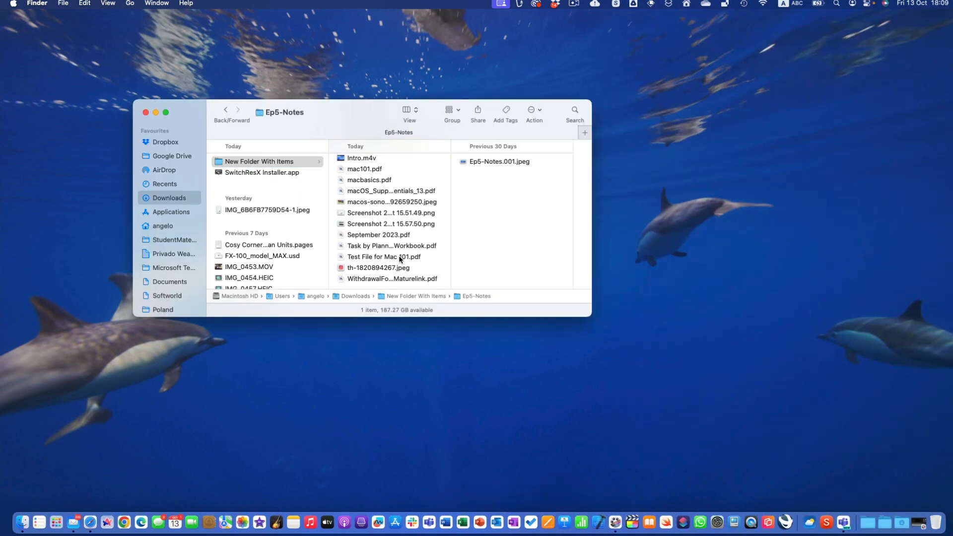
pyautogui.keyDown('shift'); pyautogui.click(398, 278); pyautogui.keyUp('shift')
pyautogui.moveTo(394, 219); pyautogui.dragTo(822, 226)
pyautogui.click(146, 112)
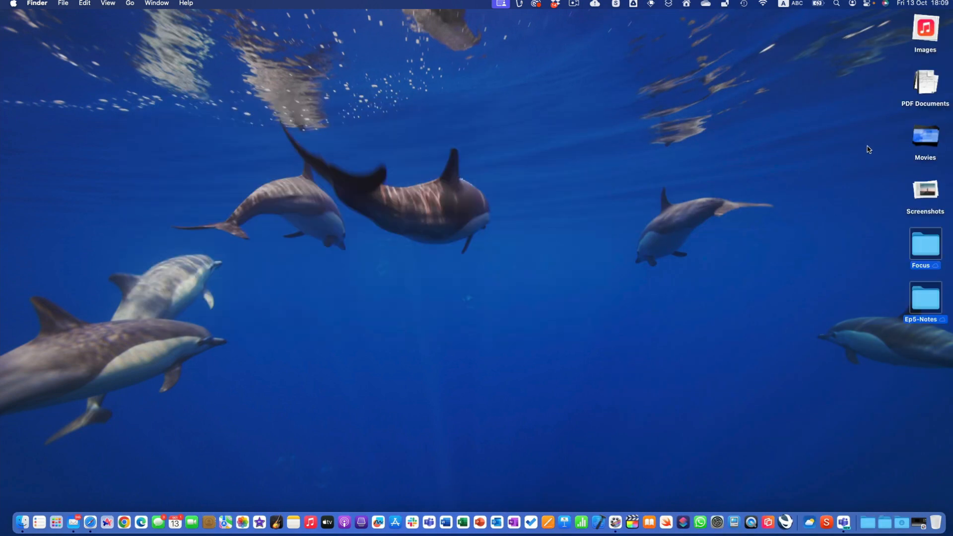
# Expand the PDF Documents stack on the desktop, collapse it again and deselect the desktop items.
pyautogui.click(926, 89)
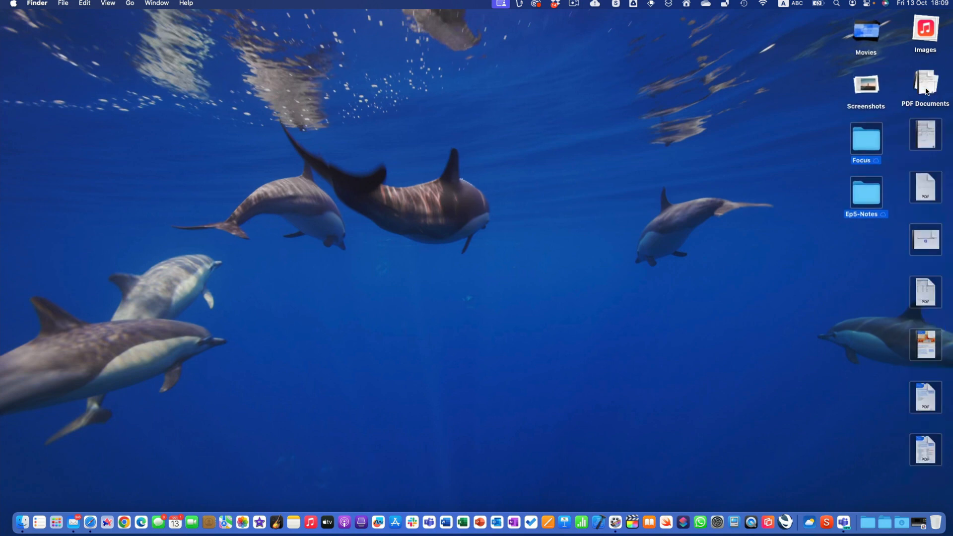
pyautogui.click(926, 90)
pyautogui.rightClick(836, 127)
pyautogui.click(715, 224)
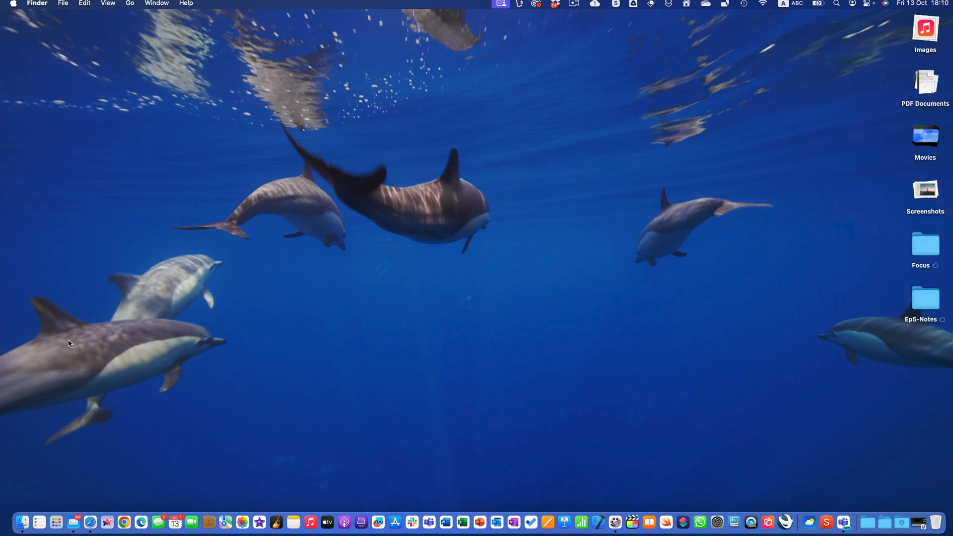
# Open a new Finder window, move it aside to reveal the desktop, and bring it back.
pyautogui.click(20, 519)
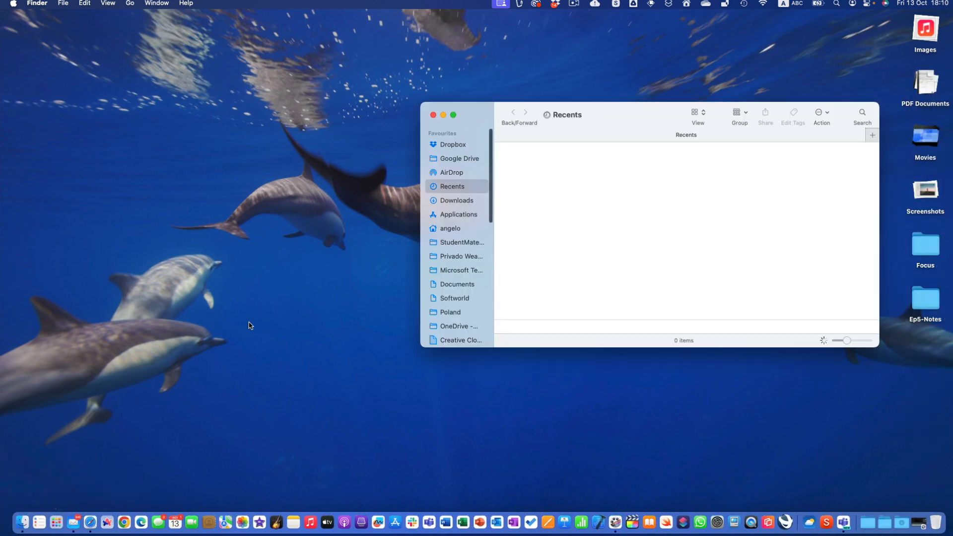
pyautogui.press('F11')
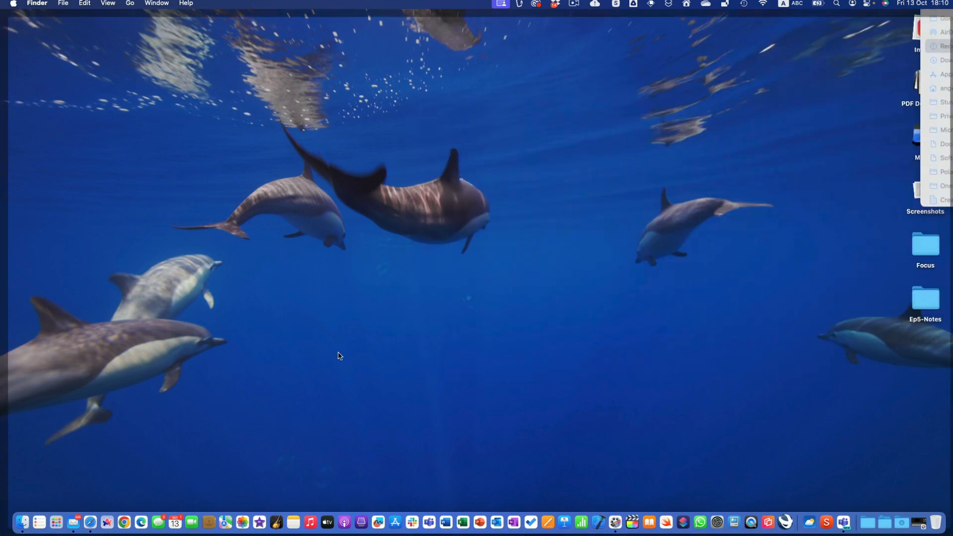
pyautogui.press('F11')
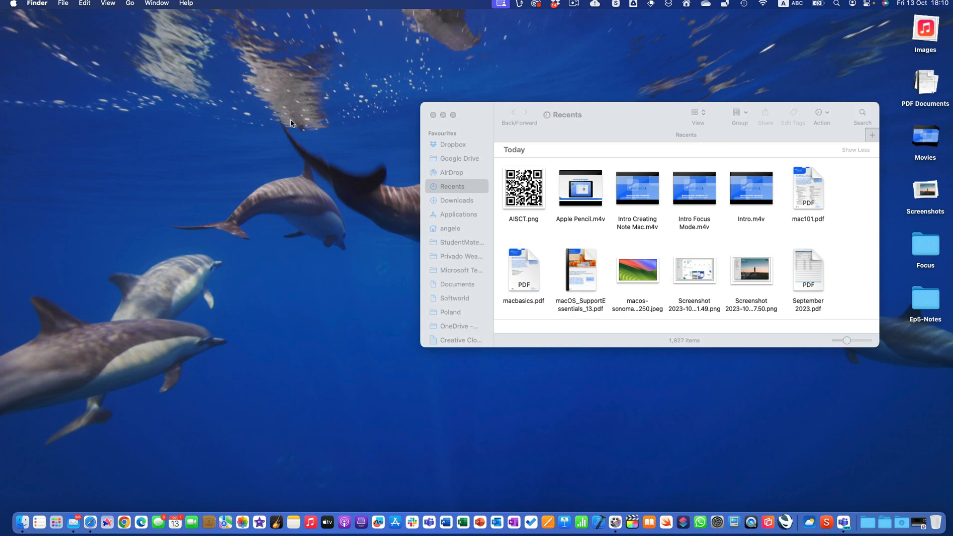
# In the Desktop & Dock settings, turn off Show Items for both On Desktop and In Stage Manager, and close System Settings.
pyautogui.click(13, 4)
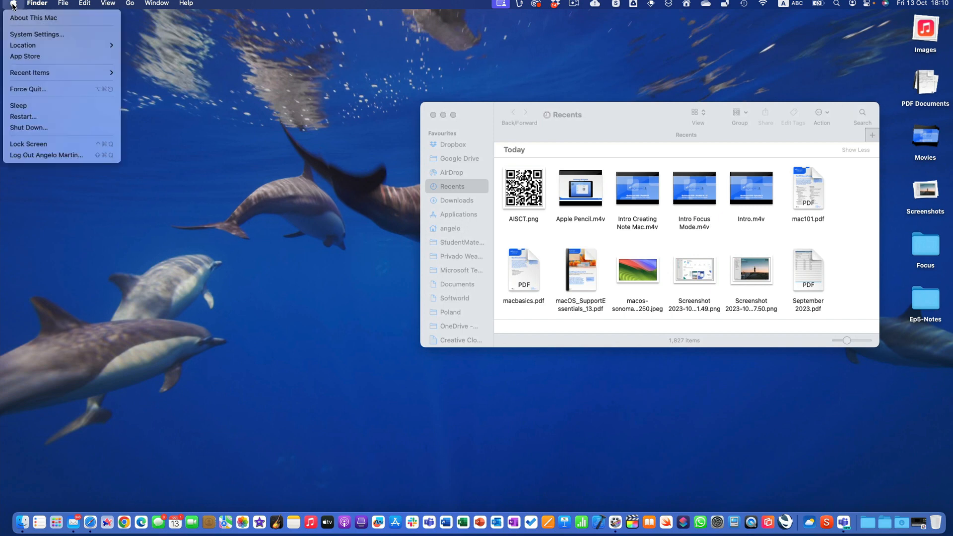
pyautogui.click(30, 35)
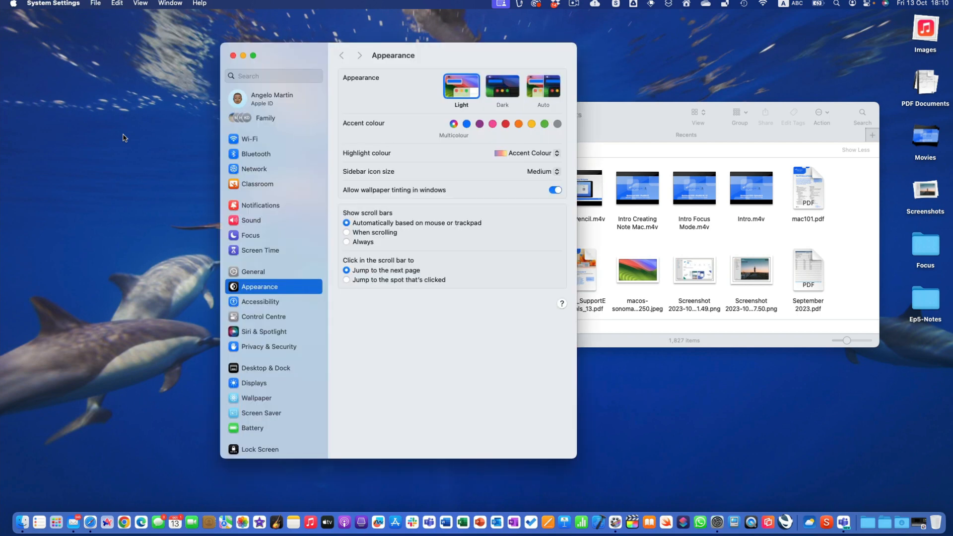
pyautogui.click(275, 370)
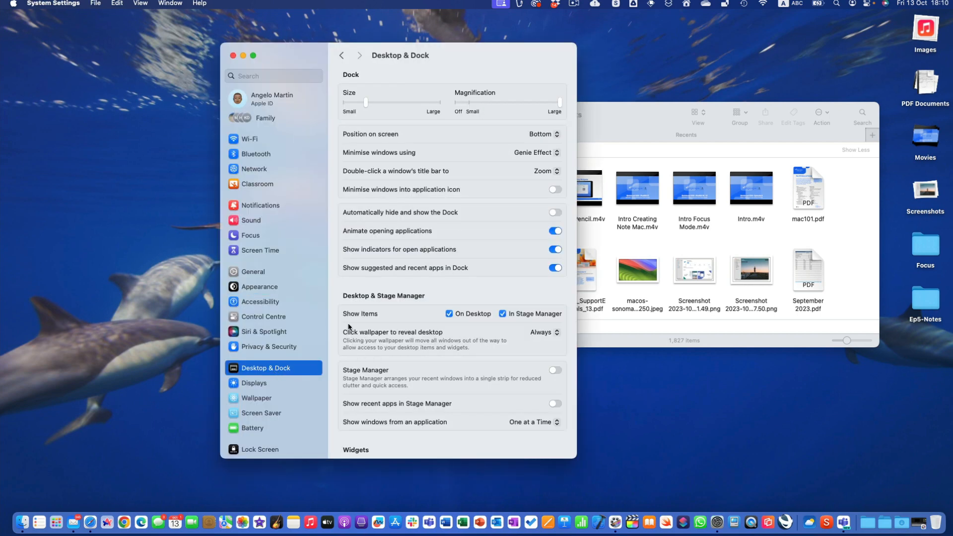
pyautogui.click(450, 313)
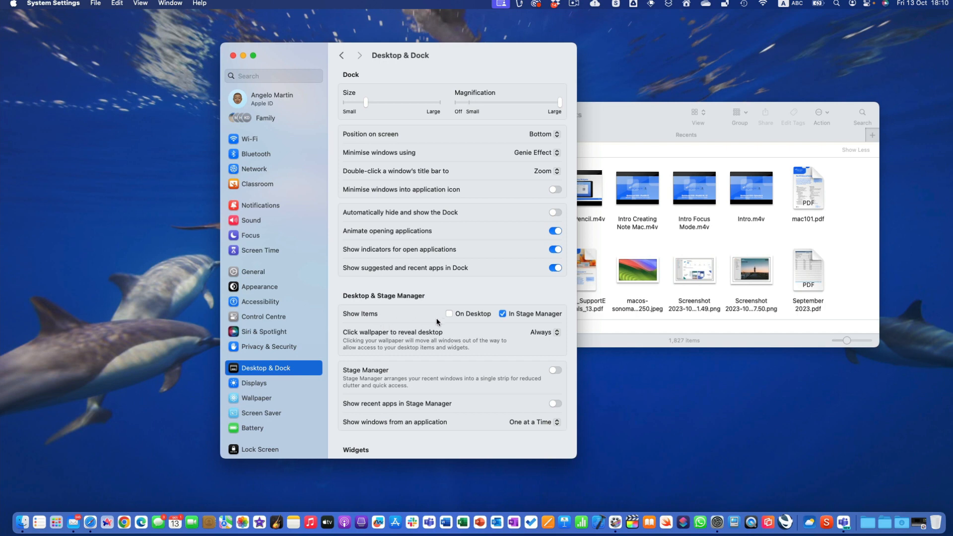
pyautogui.click(503, 314)
pyautogui.click(232, 55)
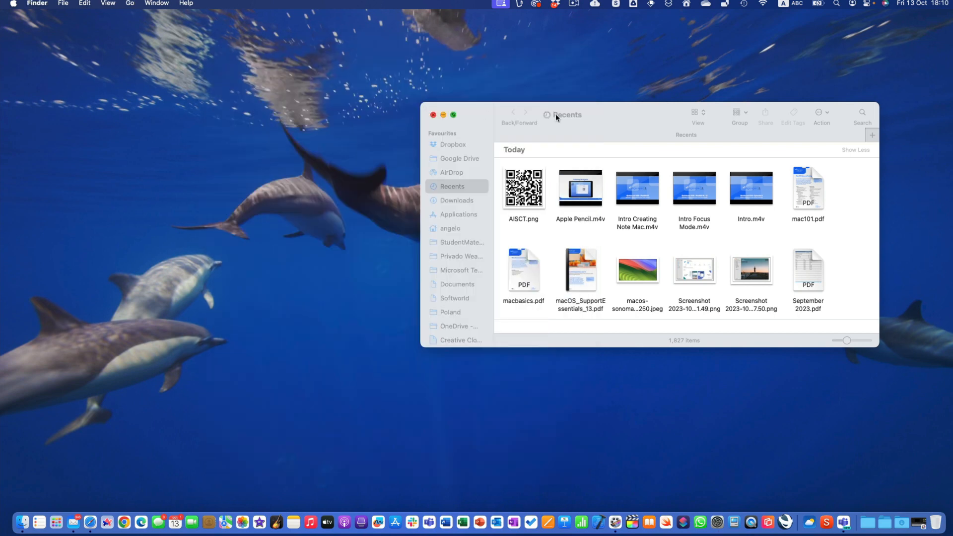
# Move the Recents window towards the middle of the screen, reveal the hidden desktop items through the wallpaper, and restore the window.
pyautogui.click(616, 121)
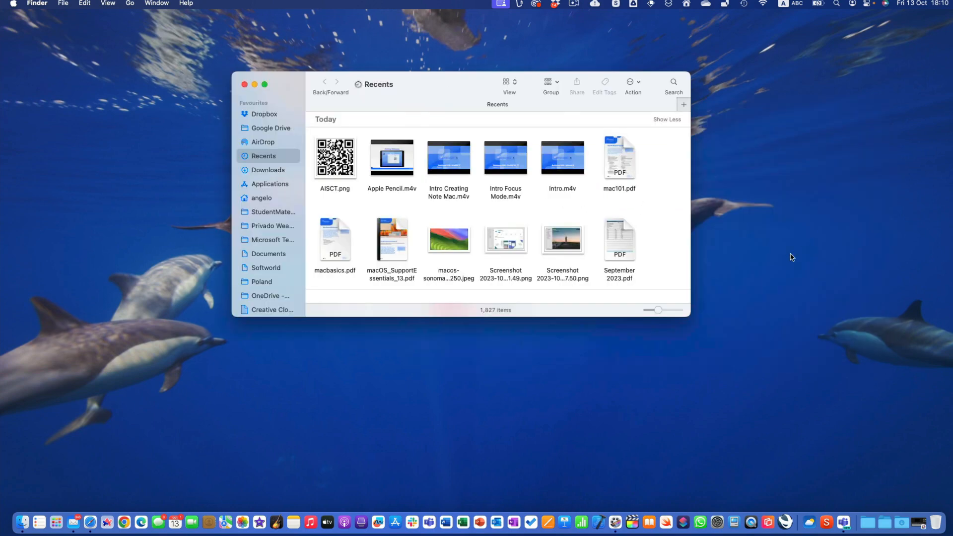
pyautogui.click(777, 285)
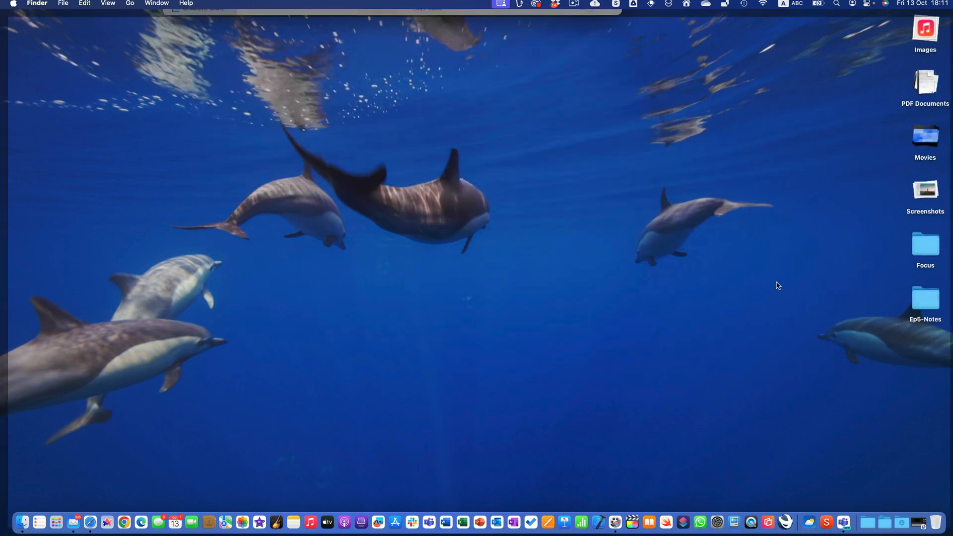
pyautogui.click(778, 285)
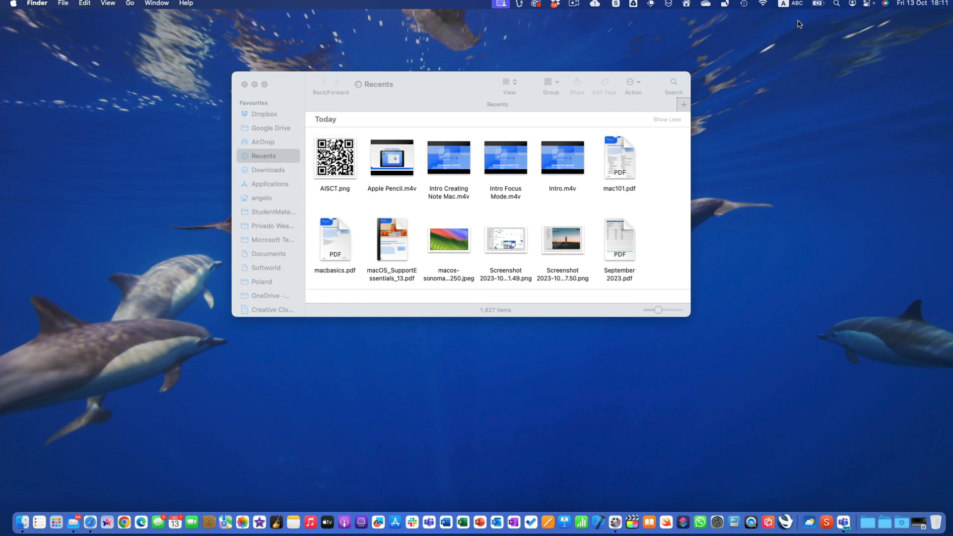
# Turn on Stage Manager from Control Centre and open Safari and Contacts.
pyautogui.click(866, 2)
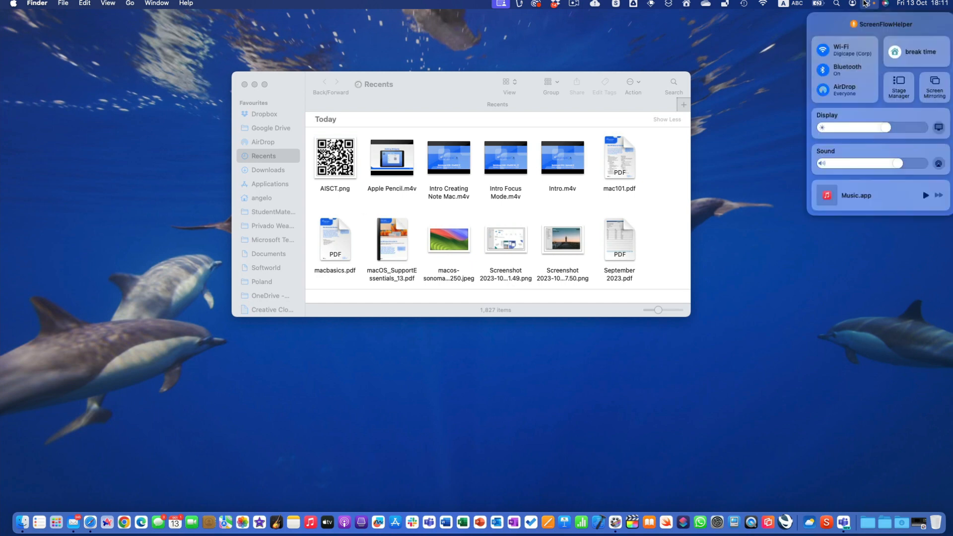
pyautogui.click(892, 92)
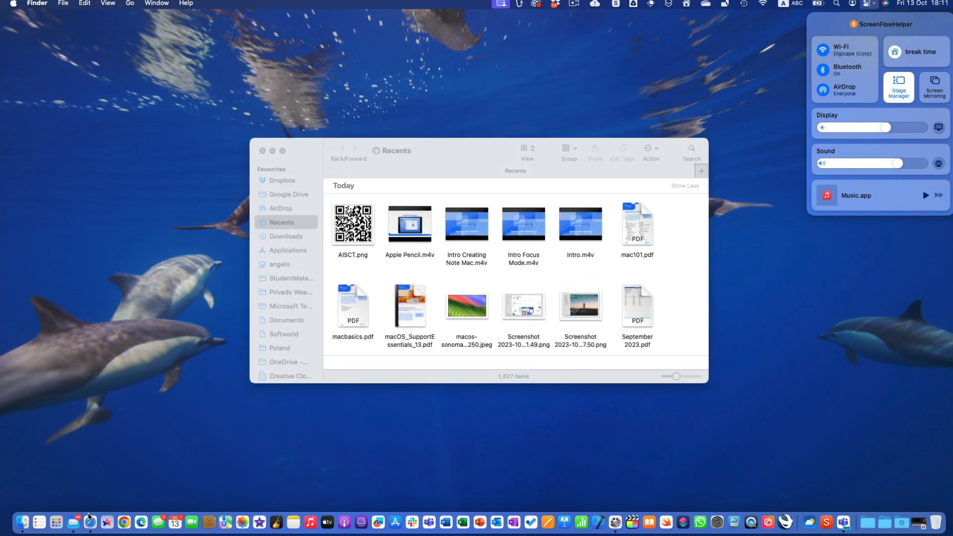
pyautogui.click(90, 520)
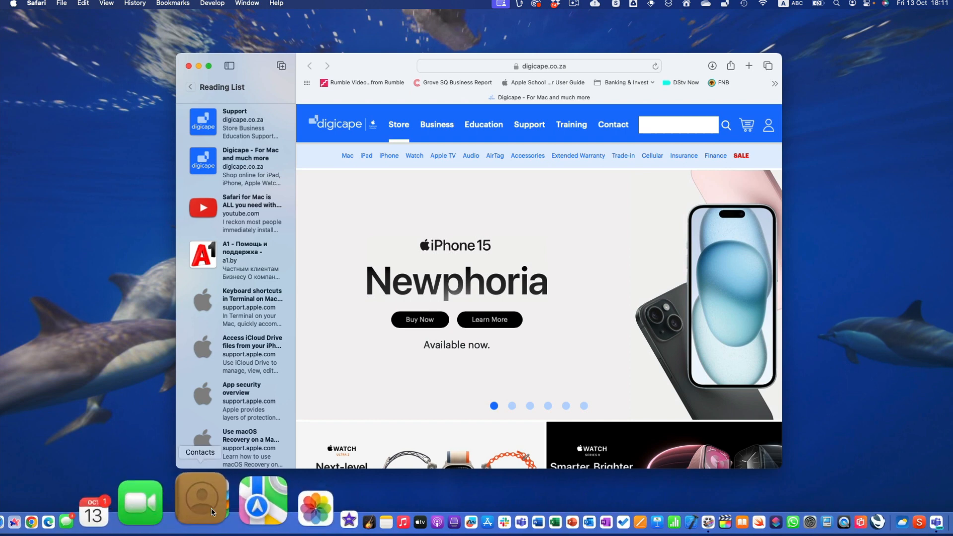
pyautogui.click(211, 507)
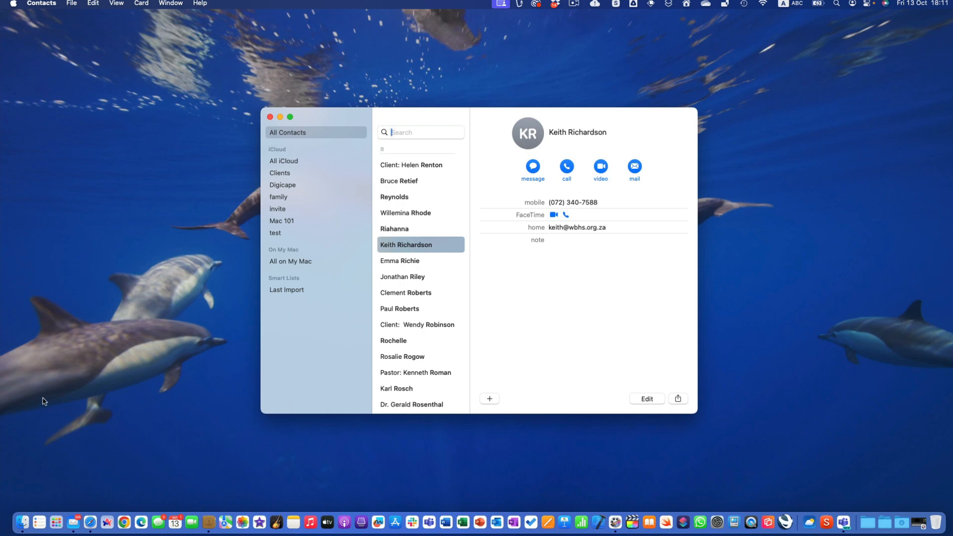
# Turn on Show Items In Stage Manager in the Desktop & Dock settings and reveal the desktop through the wallpaper.
pyautogui.click(14, 4)
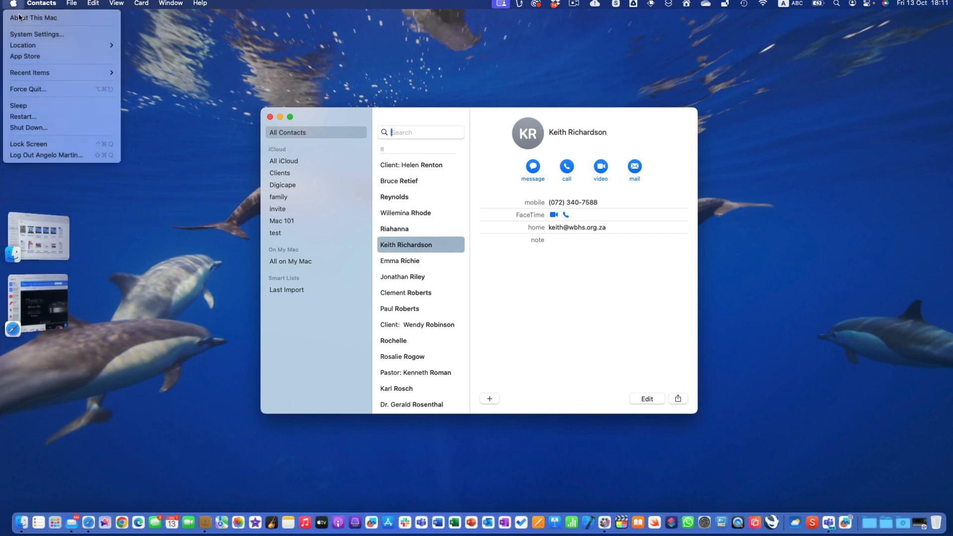
pyautogui.click(36, 34)
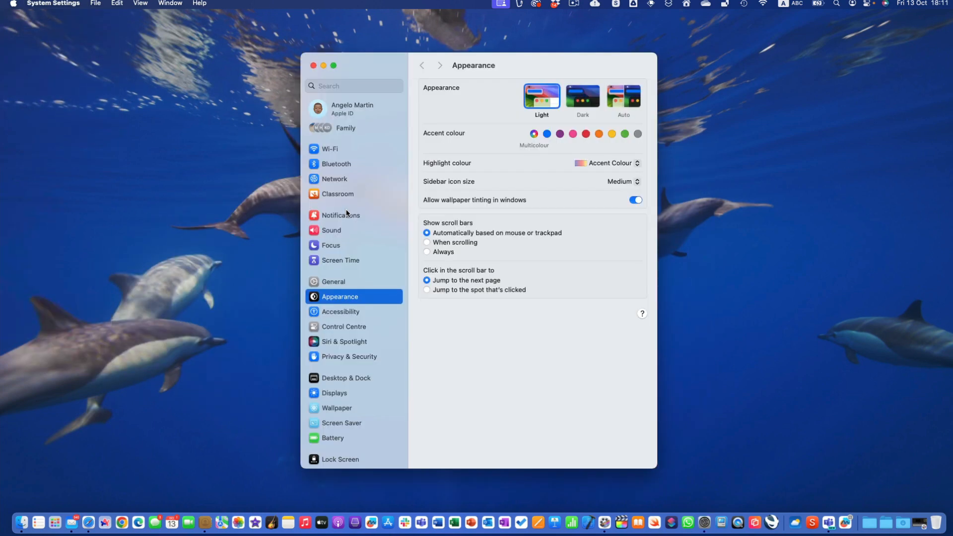
pyautogui.click(355, 379)
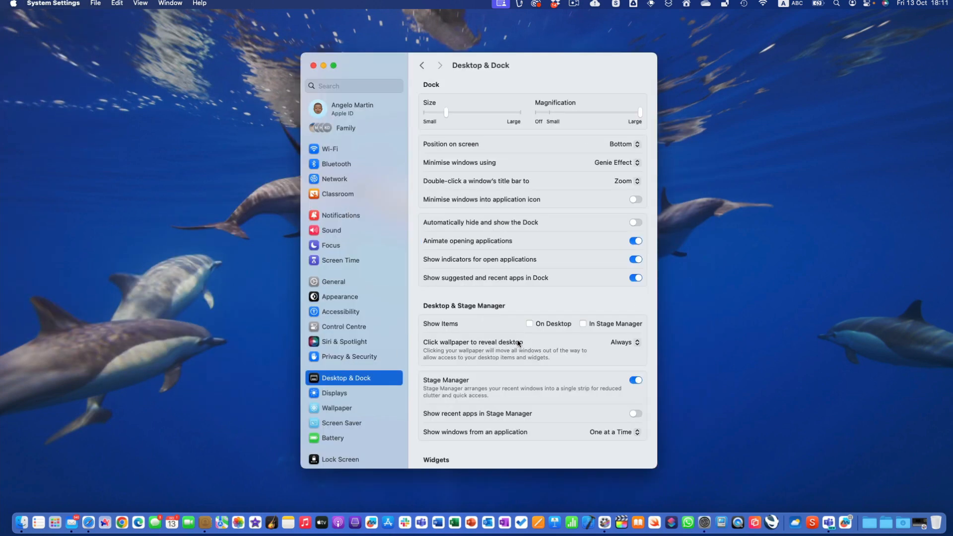
pyautogui.click(584, 323)
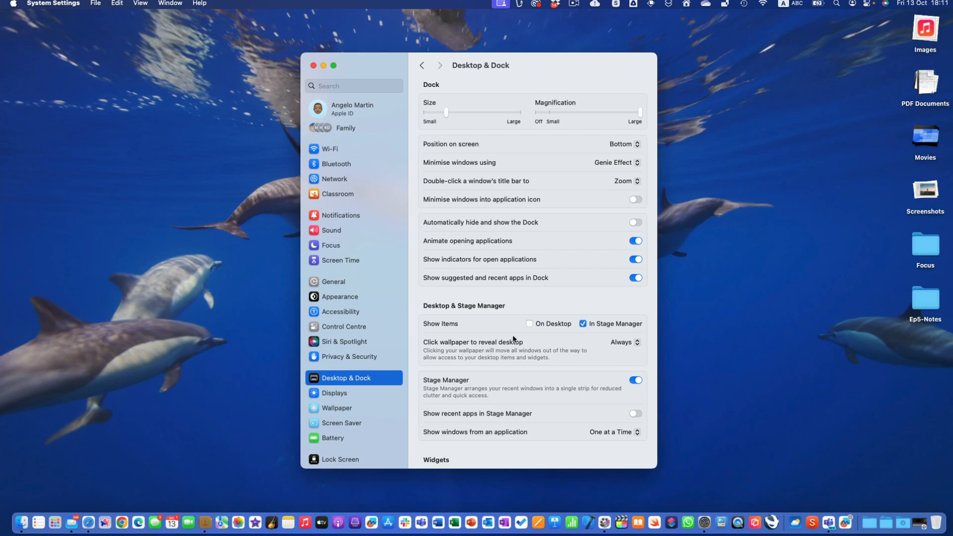
pyautogui.click(230, 409)
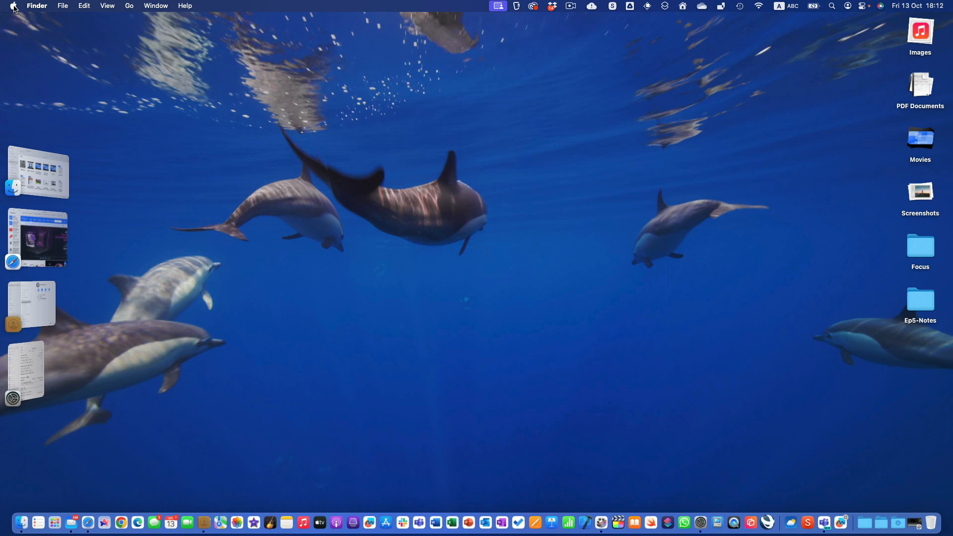
# Open the widget gallery from Notification Centre, browse its app list and show the Weather widgets.
pyautogui.click(905, 7)
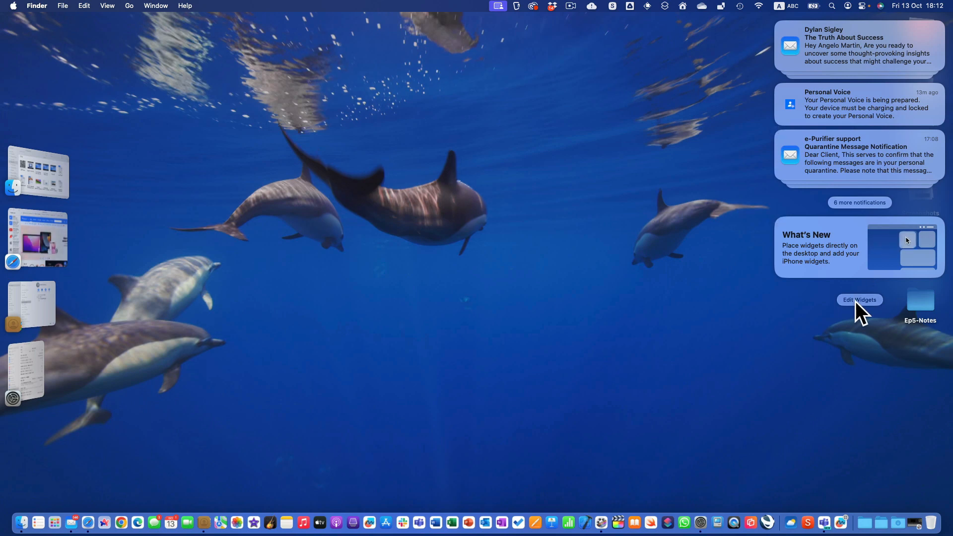
pyautogui.click(855, 301)
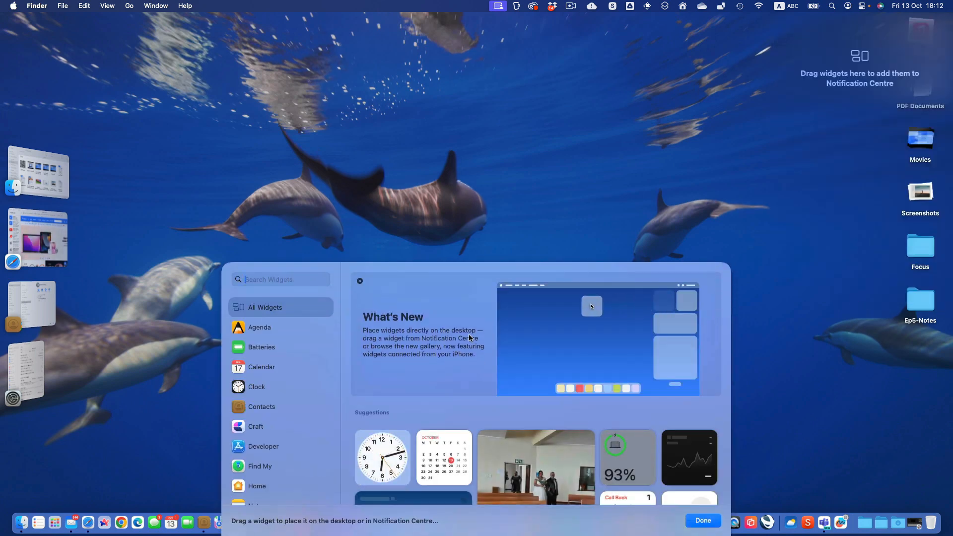
pyautogui.scroll(-5, 301, 413)
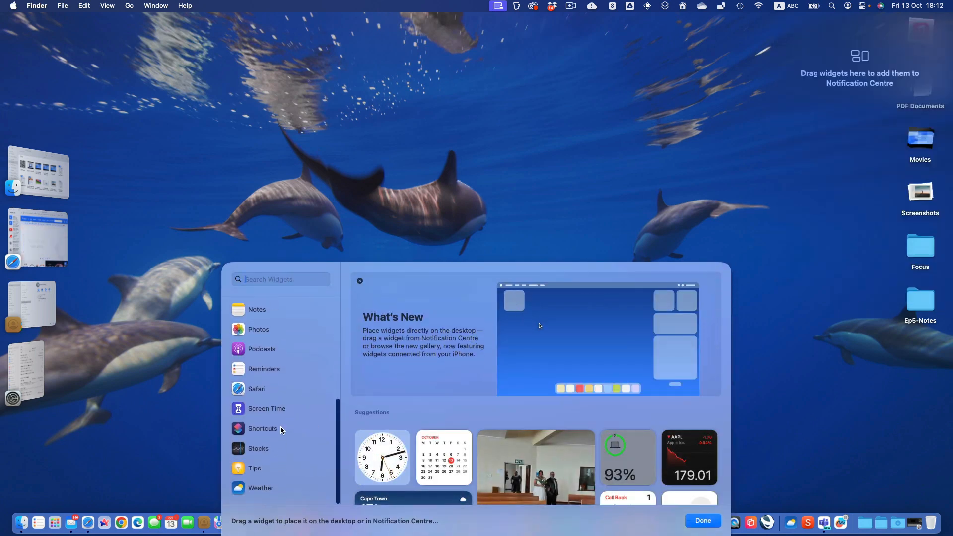
pyautogui.scroll(4, 280, 407)
pyautogui.scroll(-5, 279, 380)
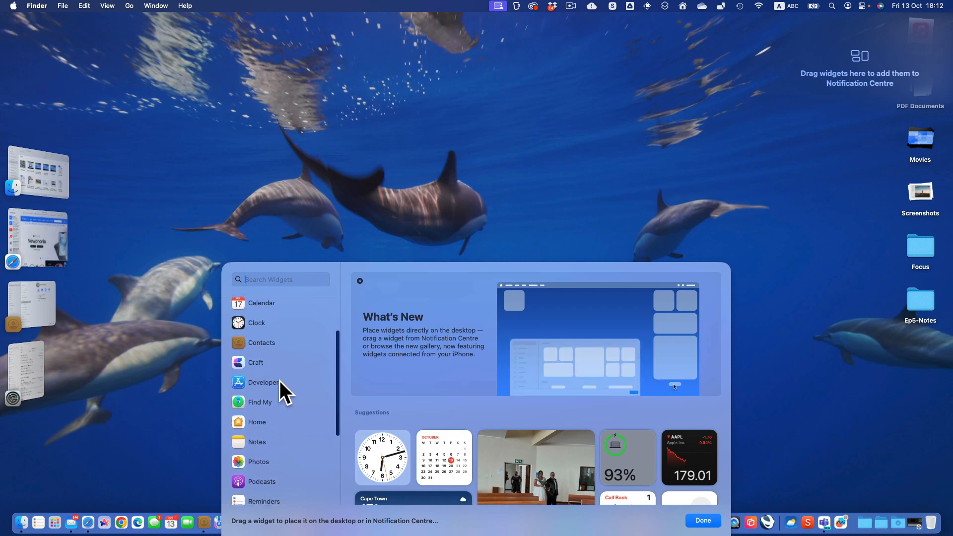
pyautogui.click(250, 488)
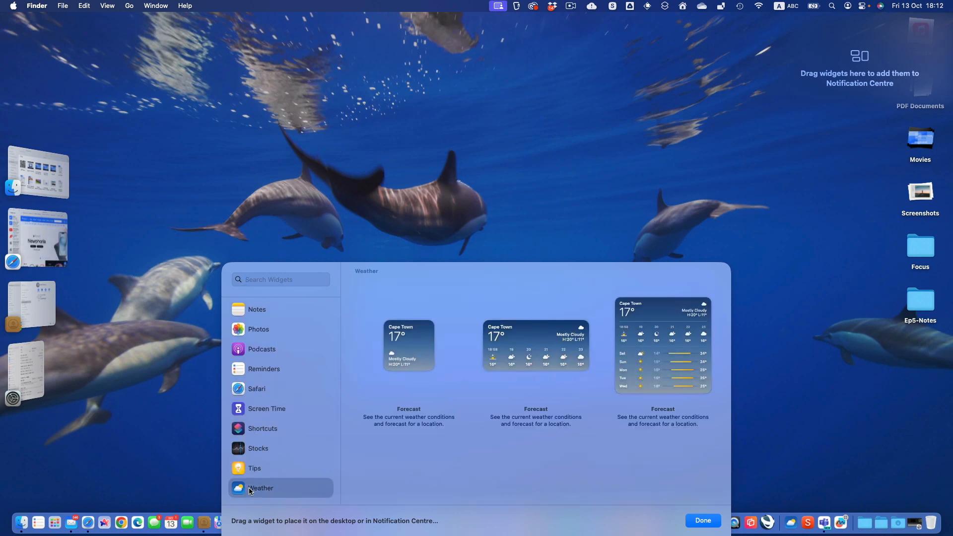
# Add the large Weather Forecast widget to the desktop's upper-left area, then open and close its location options.
pyautogui.click(648, 349)
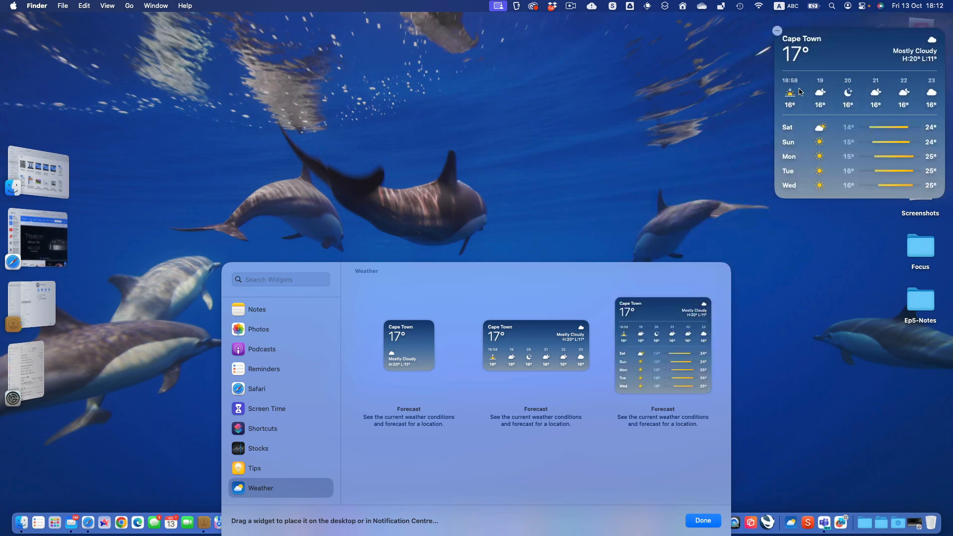
pyautogui.moveTo(859, 51); pyautogui.dragTo(157, 60)
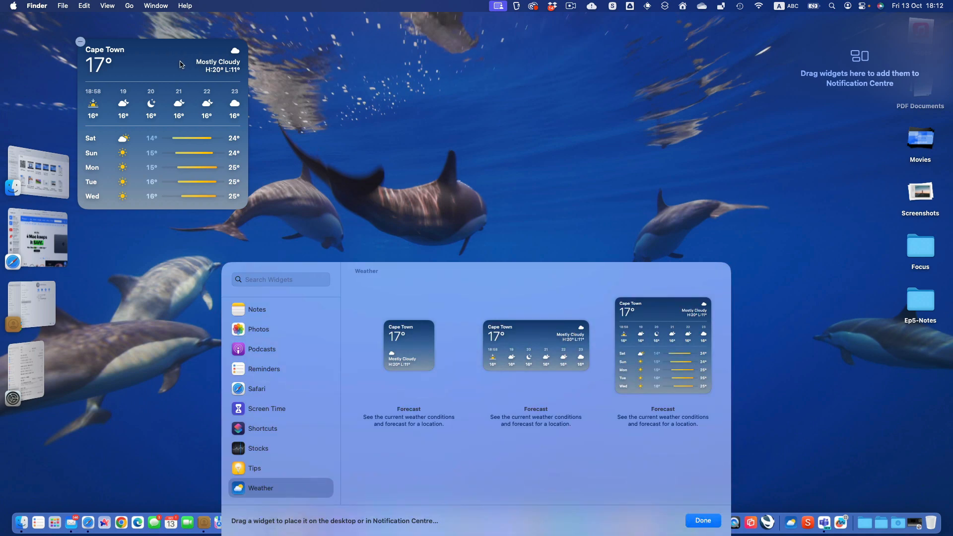
pyautogui.click(157, 47)
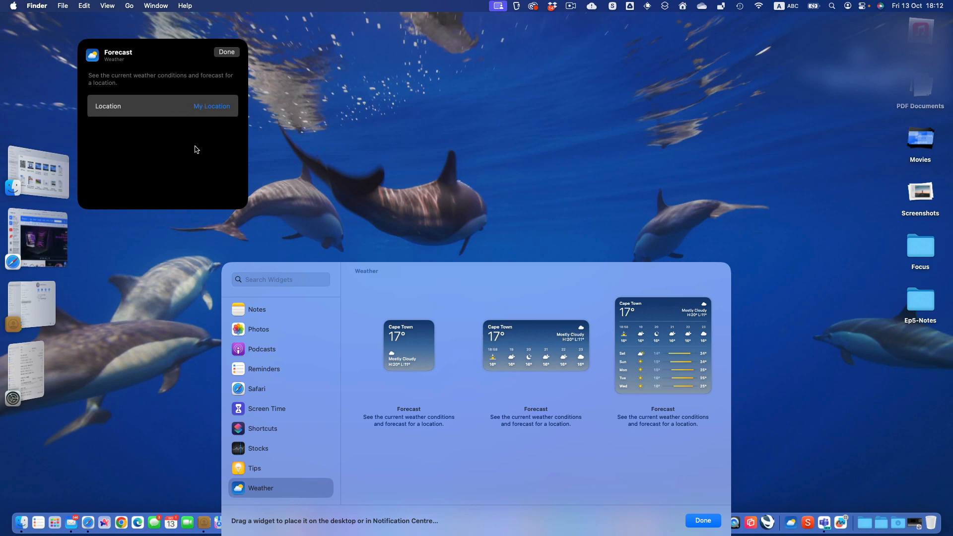
pyautogui.click(226, 52)
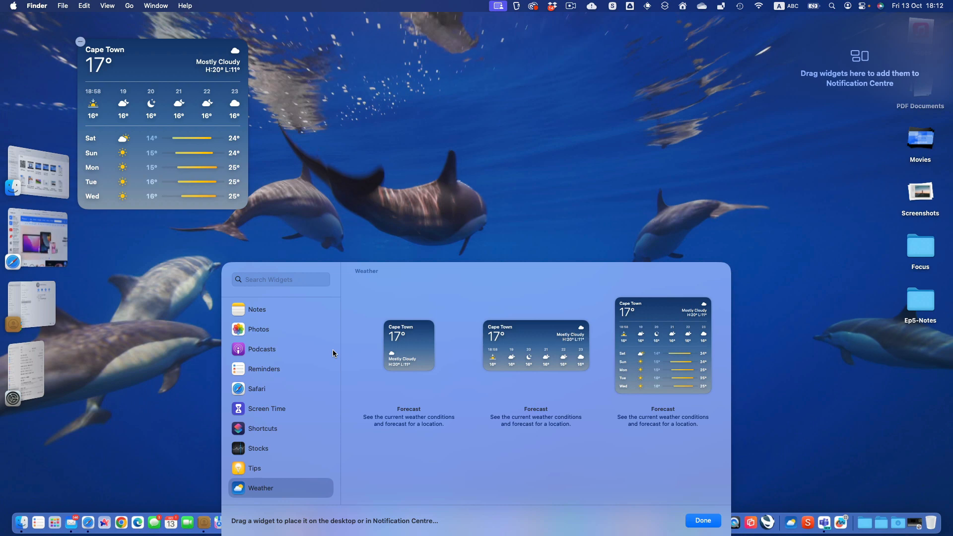
# Place the eight-shortcut Shortcuts Folder widget beside the Weather widget and finish editing widgets.
pyautogui.scroll(-3, 300, 412)
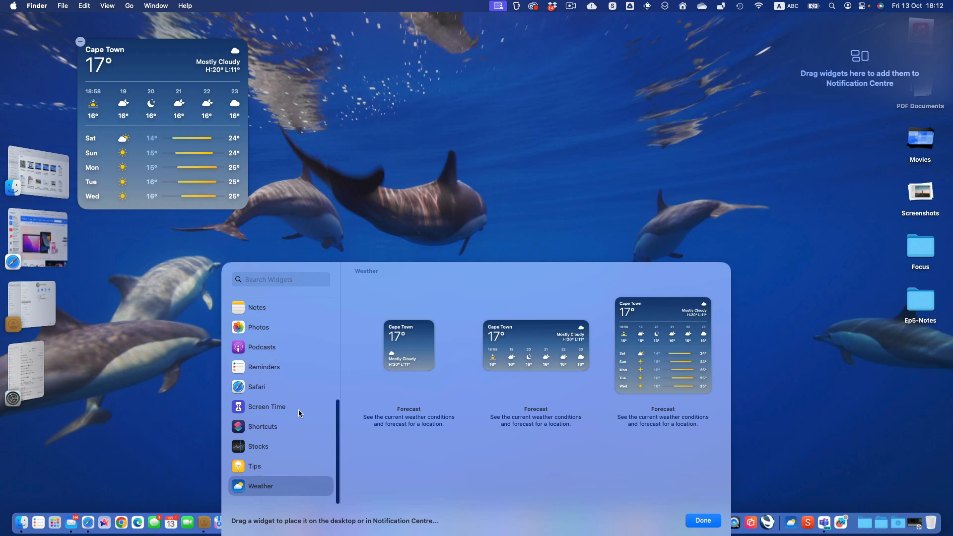
pyautogui.click(264, 431)
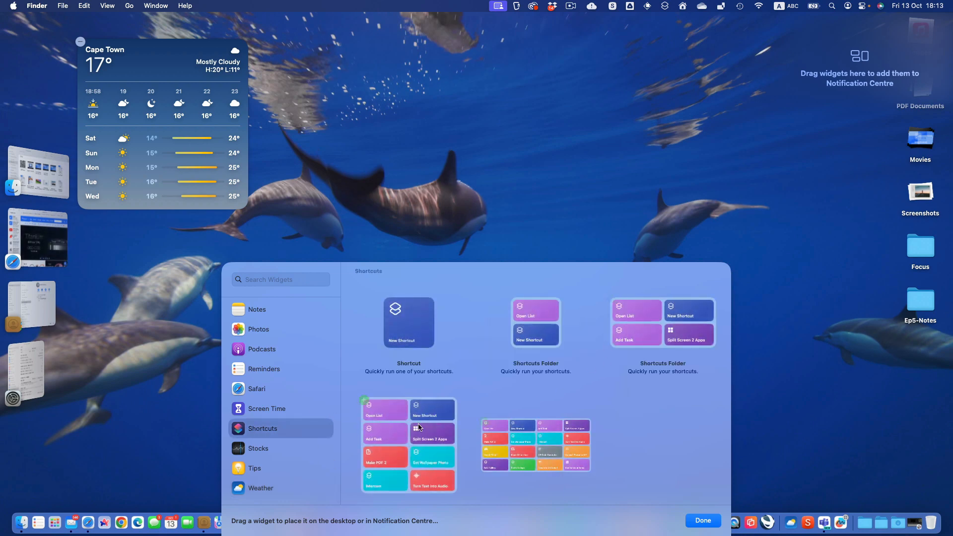
pyautogui.moveTo(390, 409); pyautogui.dragTo(350, 92)
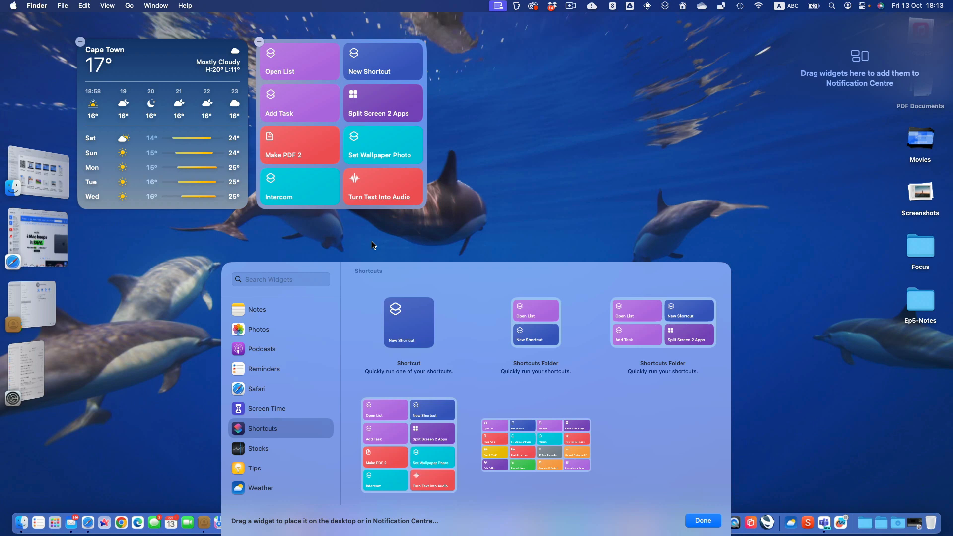
pyautogui.click(703, 521)
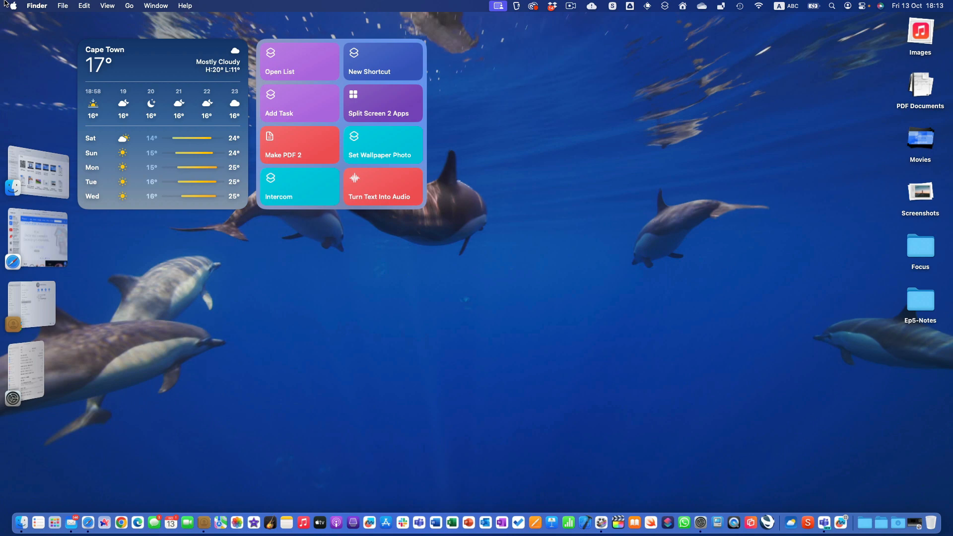
# Set the widget style to Monochrome in the Desktop & Dock settings and close System Settings.
pyautogui.click(12, 5)
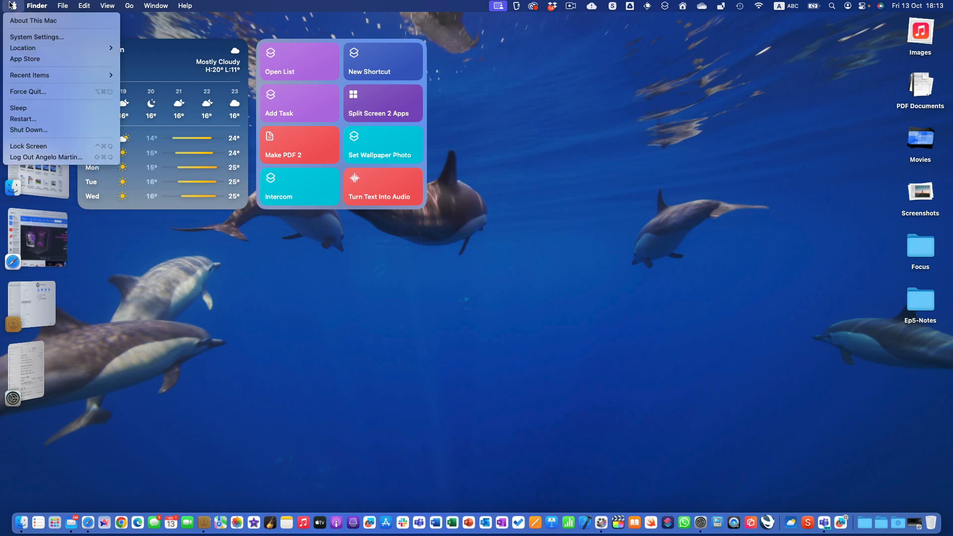
pyautogui.click(15, 38)
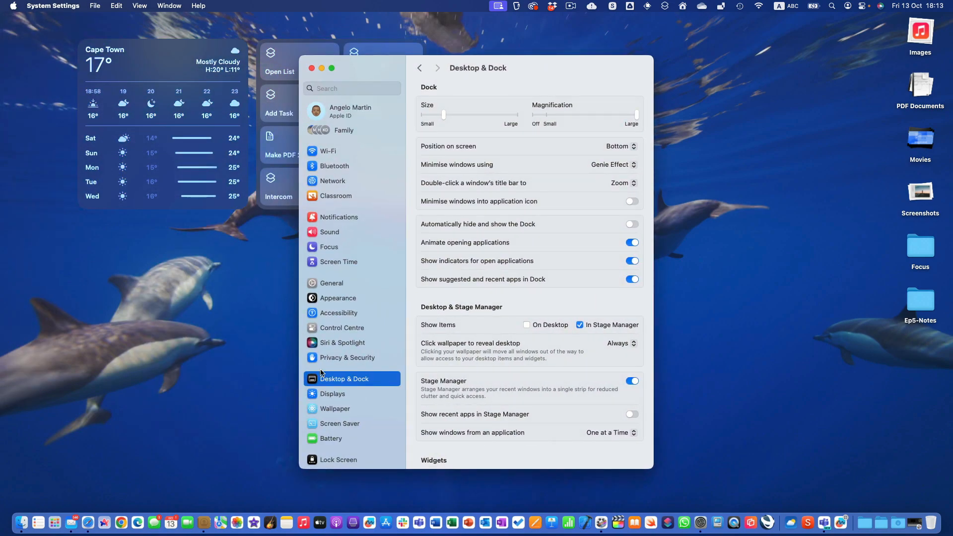
pyautogui.scroll(-5, 502, 396)
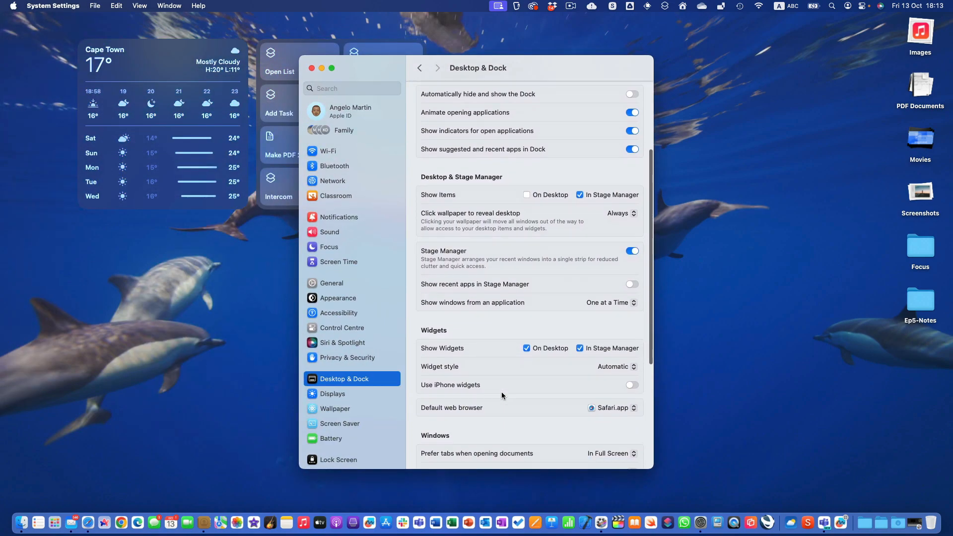
pyautogui.scroll(-2, 502, 396)
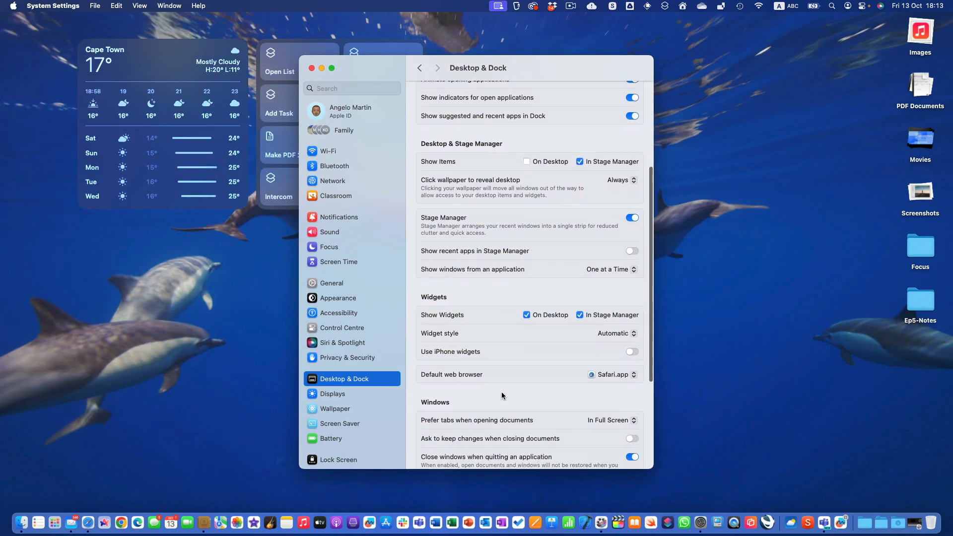
pyautogui.click(636, 337)
pyautogui.click(634, 345)
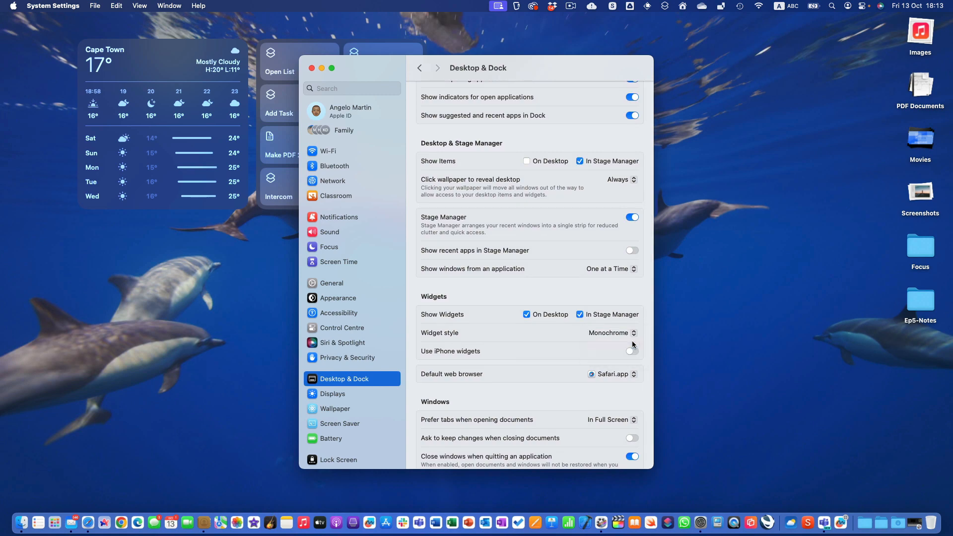
pyautogui.click(311, 68)
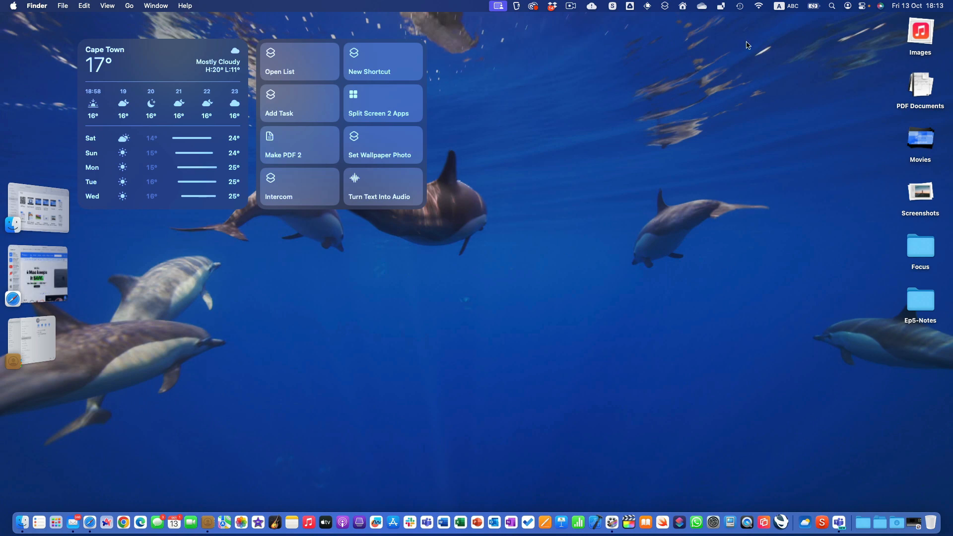
# Place the large Photos Album widget beside the Shortcuts widget, remove it again and leave the widget gallery.
pyautogui.click(904, 6)
pyautogui.click(859, 300)
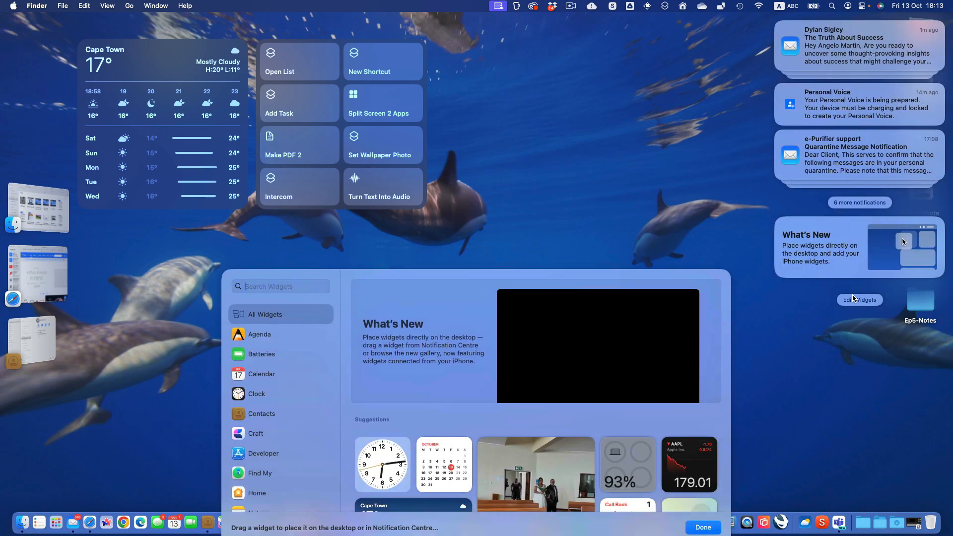
pyautogui.scroll(-1, 268, 437)
pyautogui.click(259, 391)
pyautogui.scroll(-3, 451, 429)
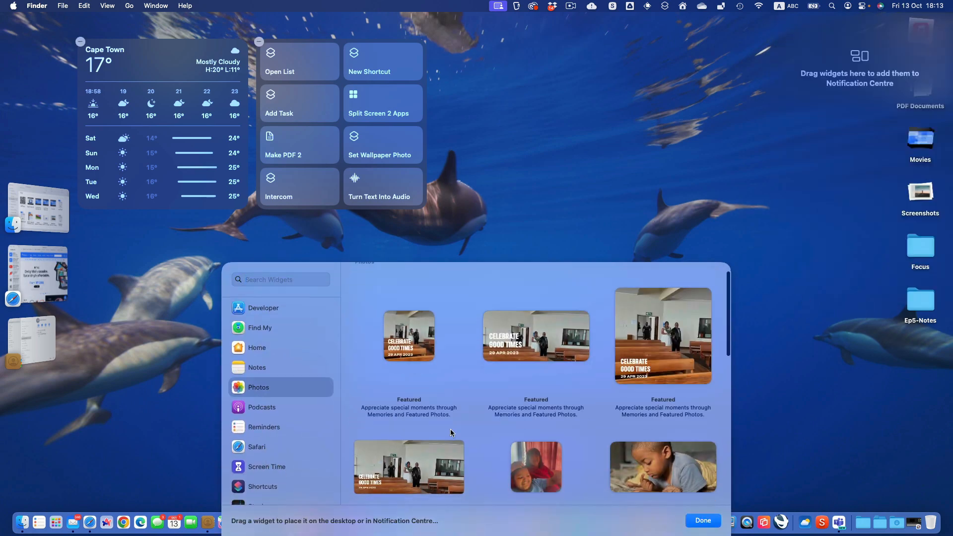
pyautogui.moveTo(450, 432); pyautogui.dragTo(559, 148)
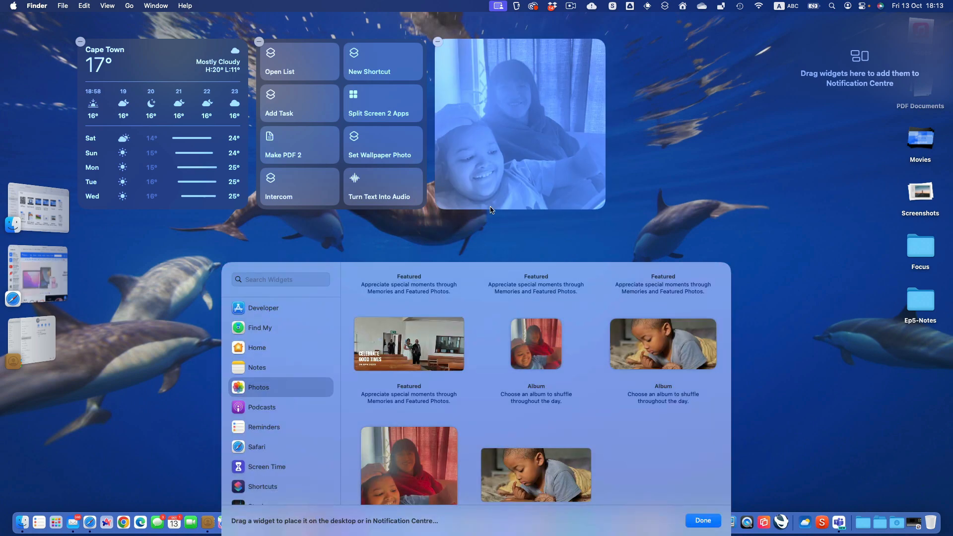
pyautogui.click(437, 43)
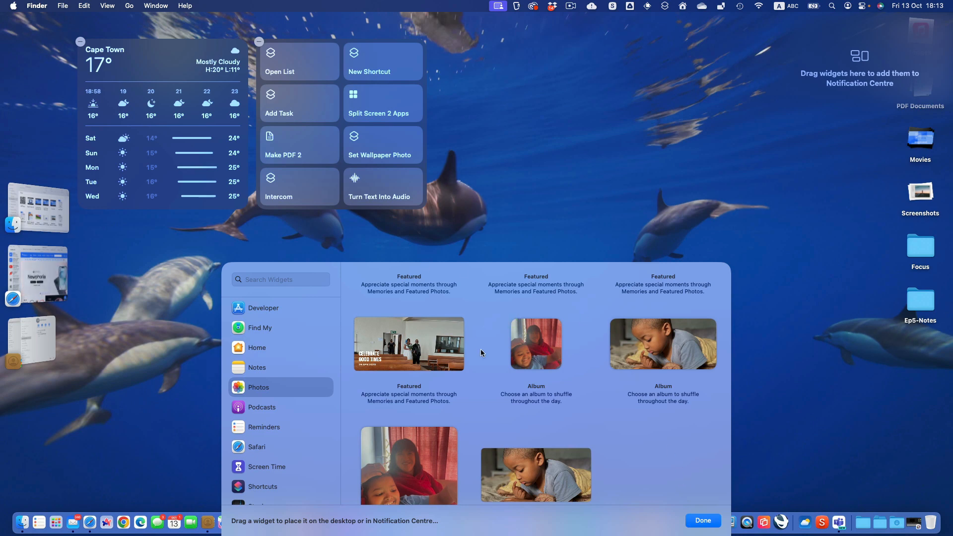
pyautogui.press('Escape')
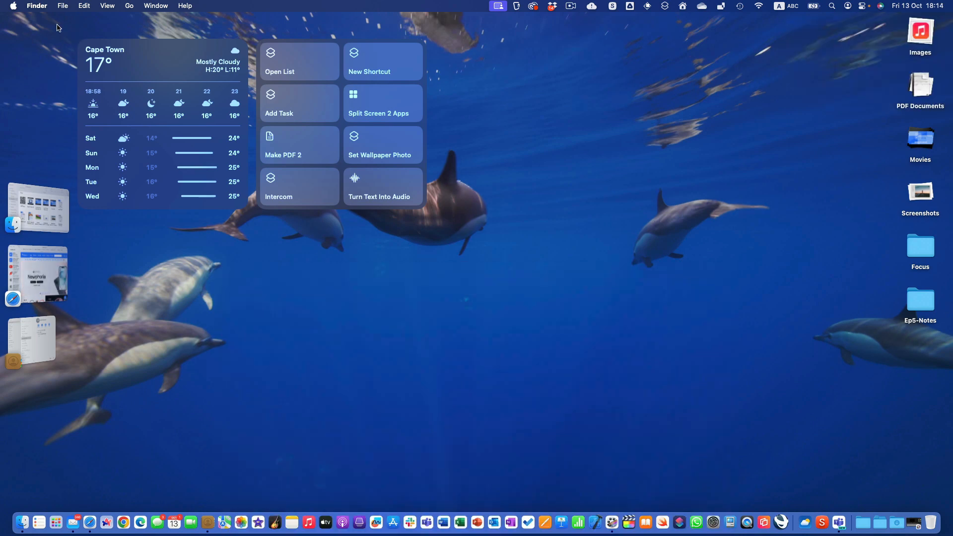
# Turn on Use iPhone widgets in the Desktop & Dock settings and close System Settings.
pyautogui.click(13, 6)
pyautogui.click(37, 37)
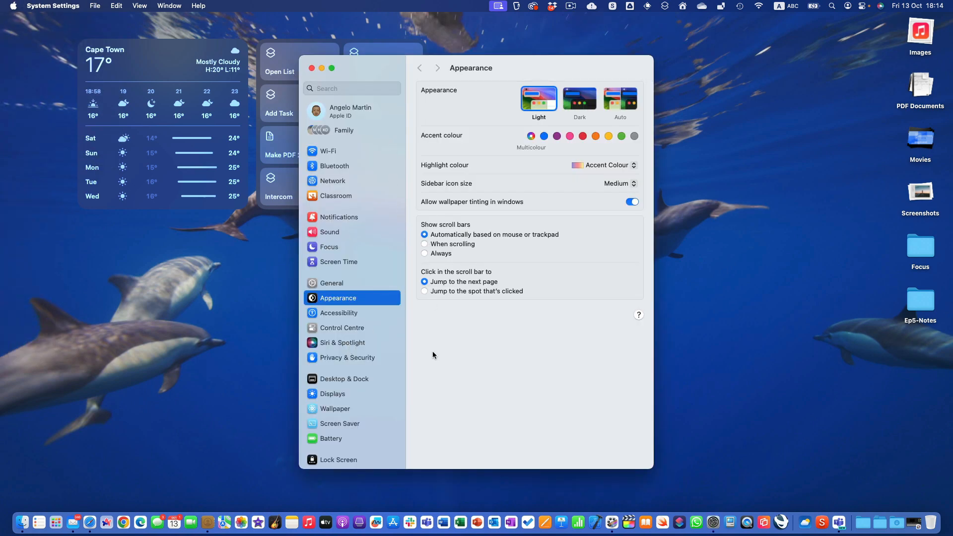
pyautogui.click(352, 378)
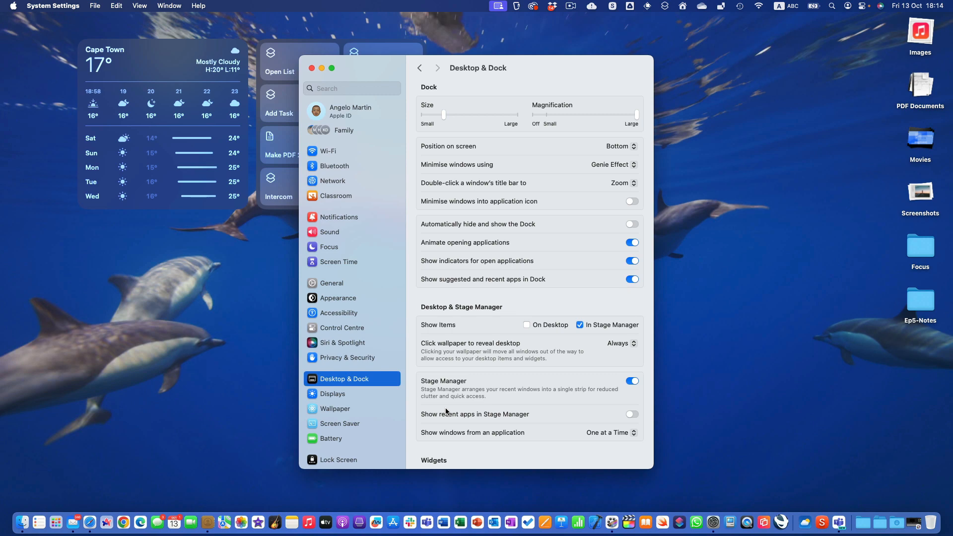
pyautogui.scroll(-5, 446, 411)
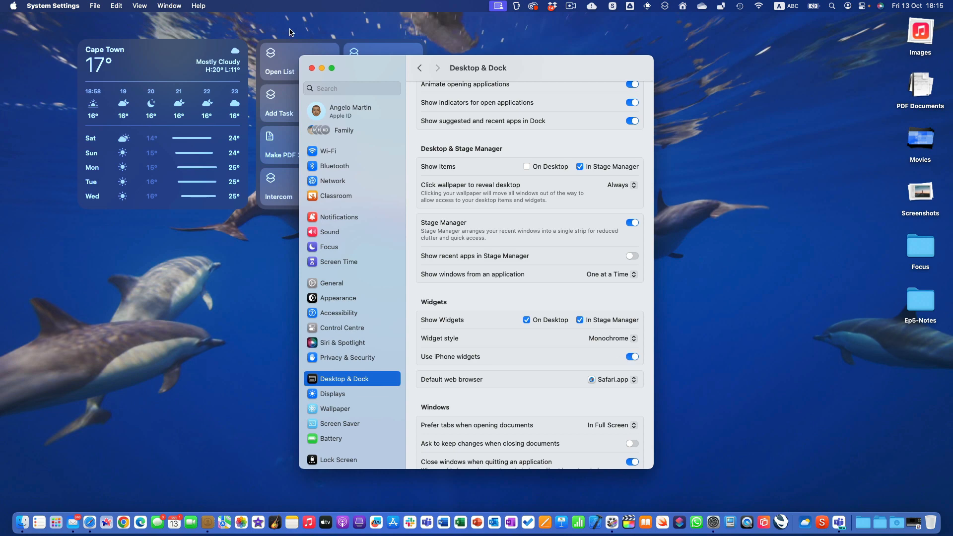
pyautogui.click(310, 68)
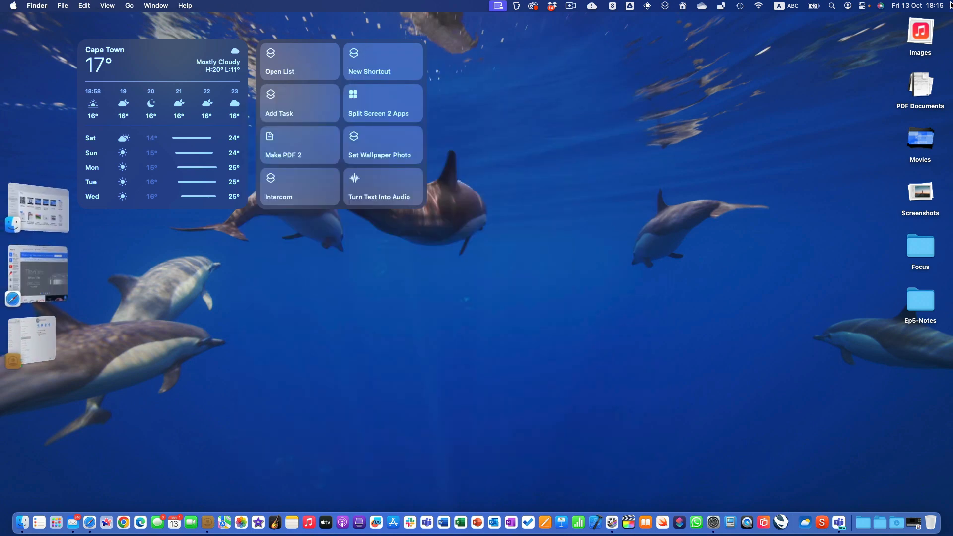
# Examine the iPhone widgets at the end of the widget gallery, including the expanded Other Device Widgets section, and close the gallery.
pyautogui.moveTo(952, 1)
pyautogui.click(860, 300)
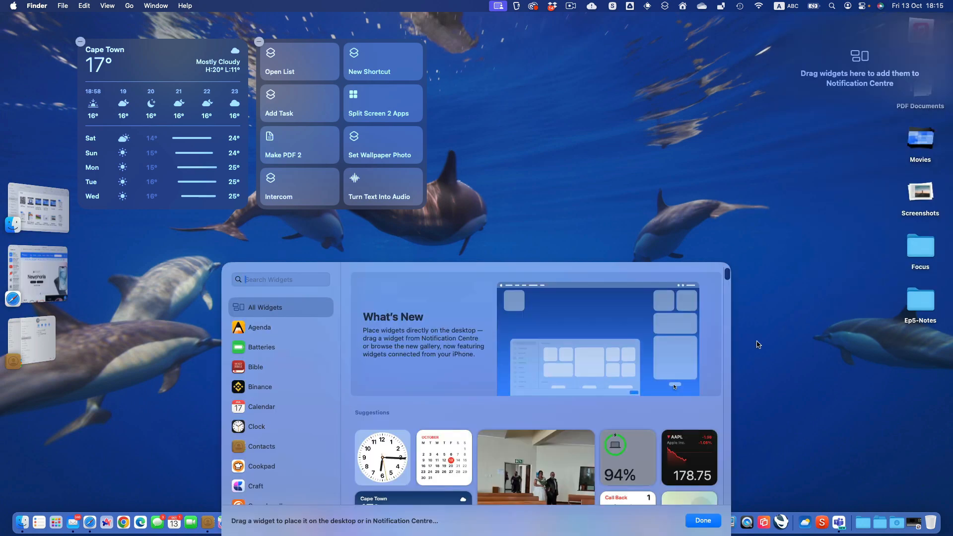
pyautogui.scroll(-3, 729, 298)
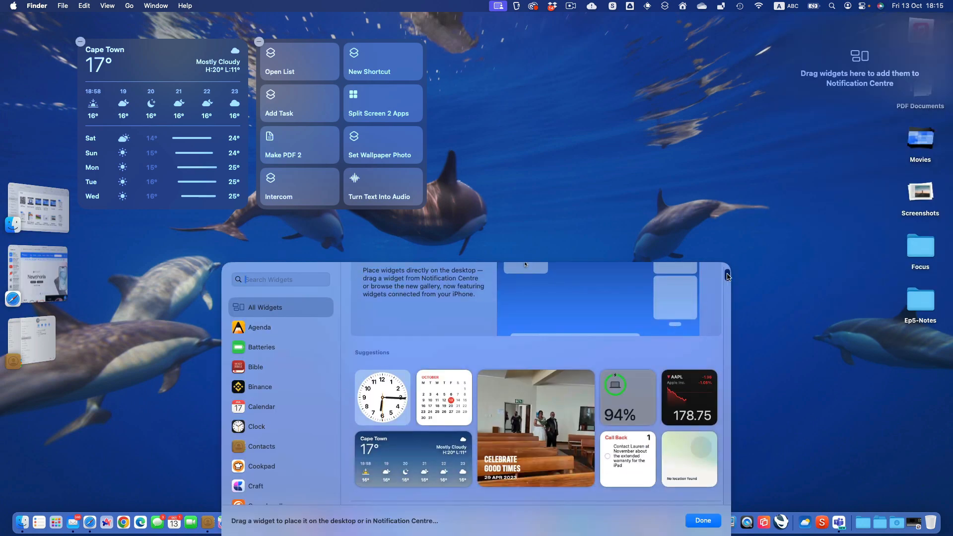
pyautogui.moveTo(727, 275); pyautogui.dragTo(726, 535)
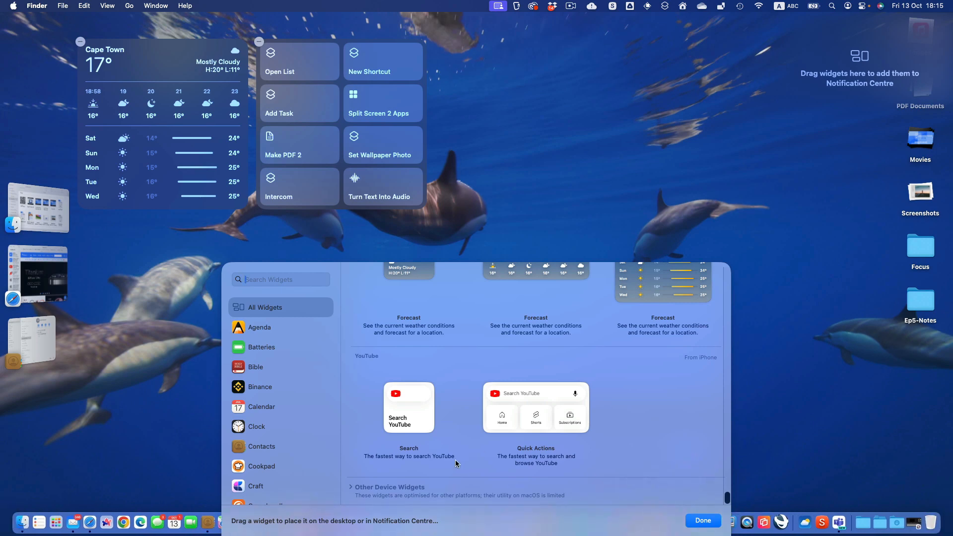
pyautogui.click(351, 489)
pyautogui.scroll(-5, 536, 477)
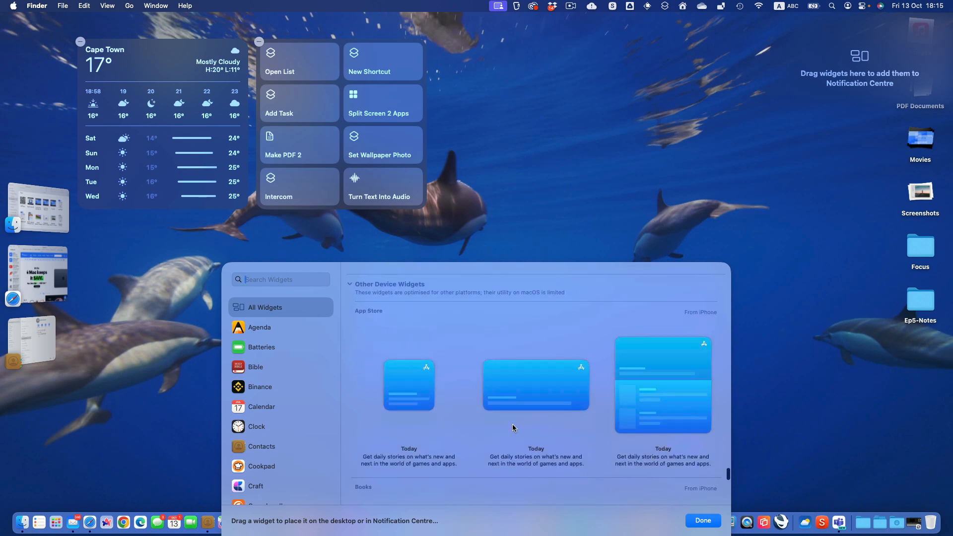
pyautogui.scroll(-5, 518, 420)
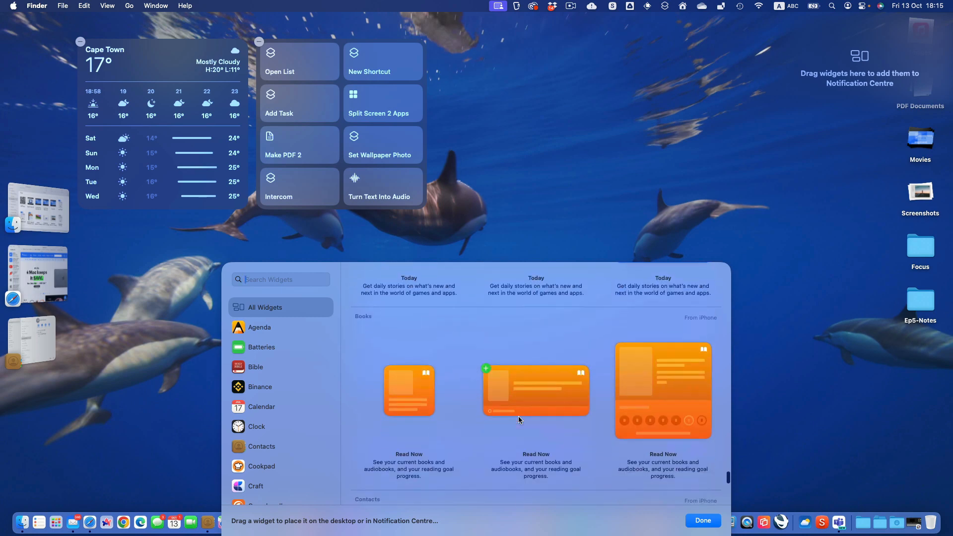
pyautogui.scroll(-8, 519, 420)
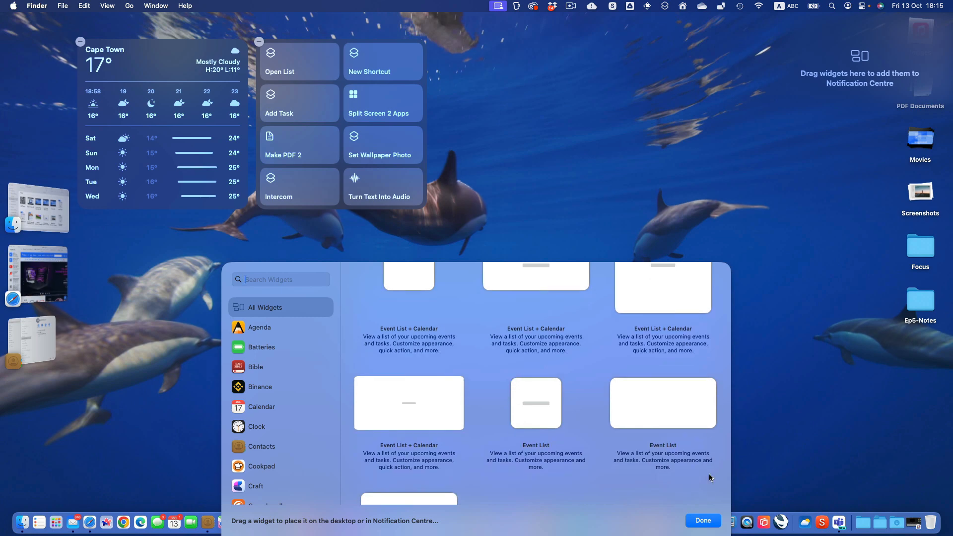
pyautogui.click(703, 520)
pyautogui.click(624, 243)
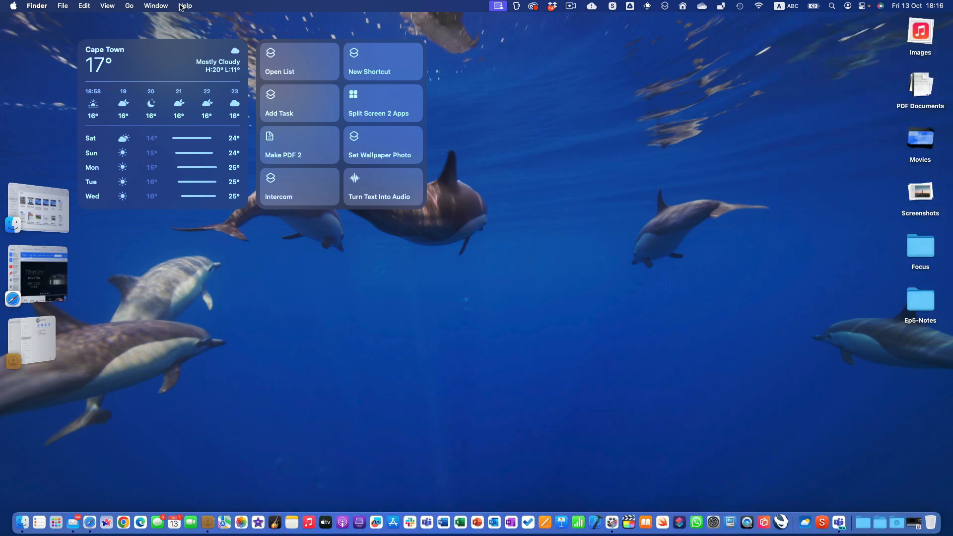
# Open the Weather app from its desktop widget and view the Notifications and Units settings.
pyautogui.click(182, 61)
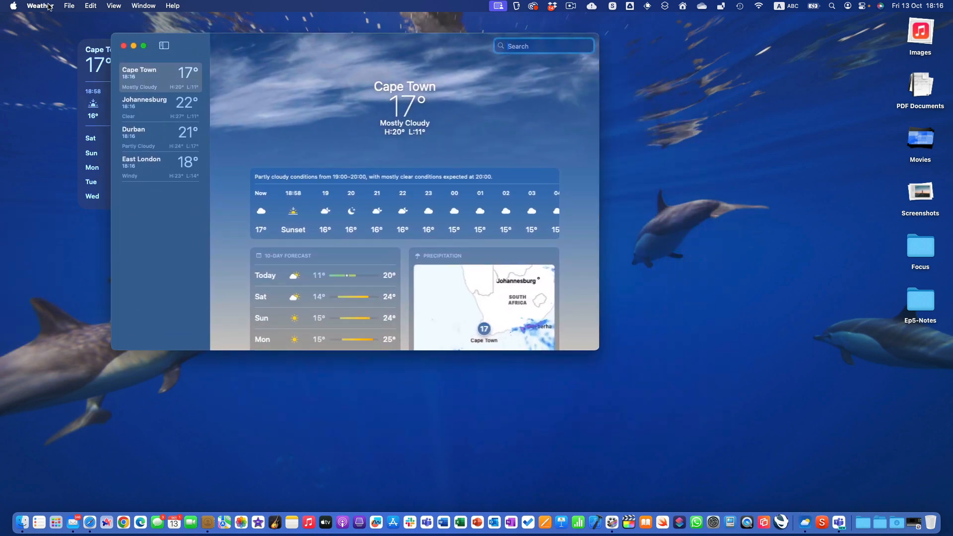
pyautogui.click(43, 5)
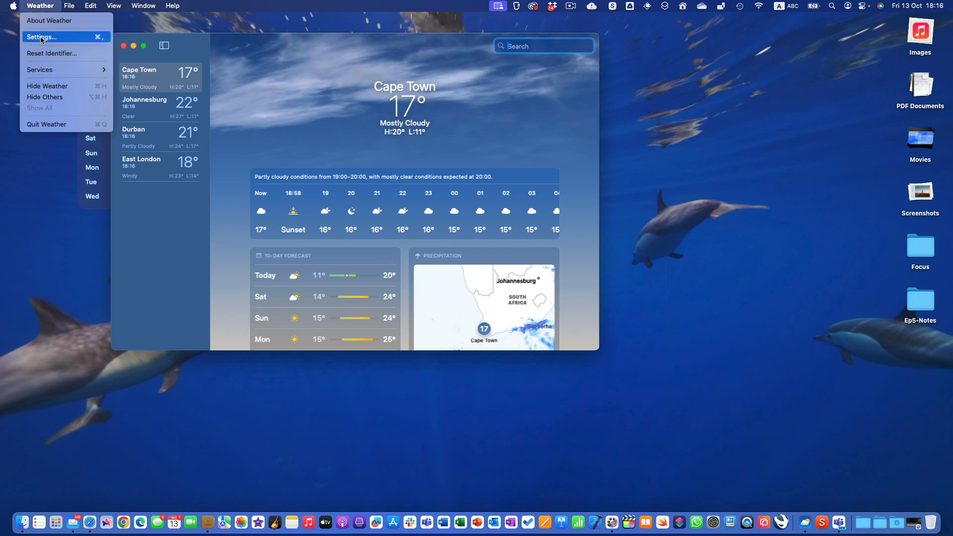
pyautogui.click(41, 36)
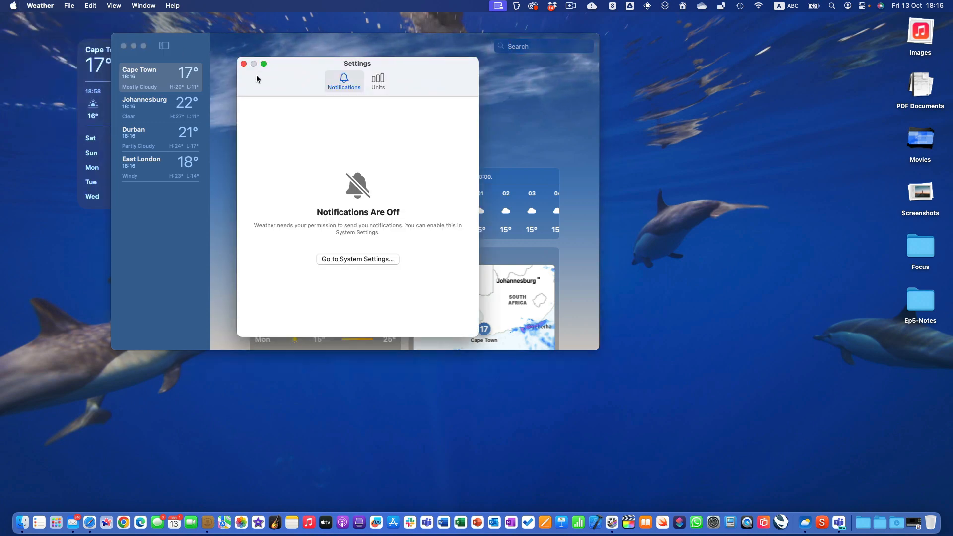
pyautogui.click(385, 88)
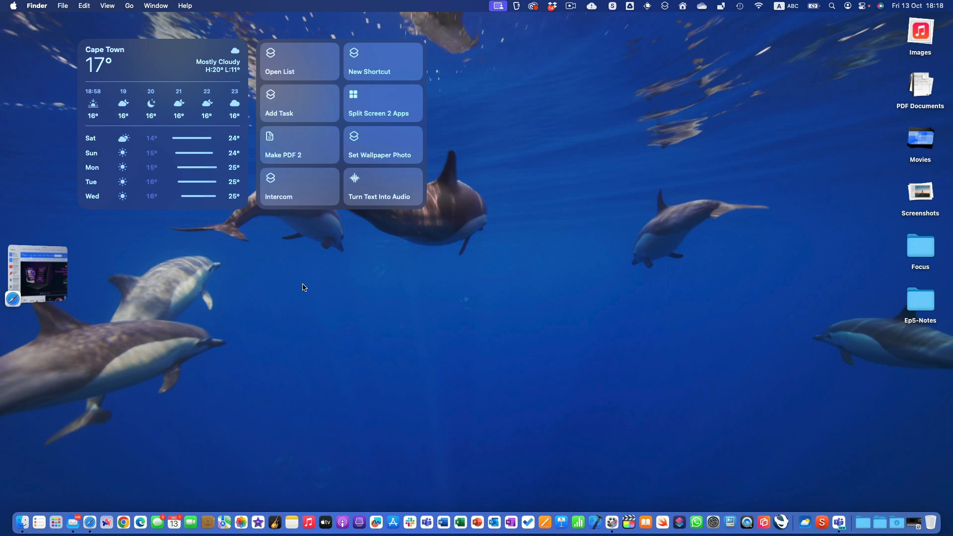
# Move the Spotlight bar to the upper middle of the screen and switch Bluetooth off and on from a "bluetooth" search.
pyautogui.press('super+space')
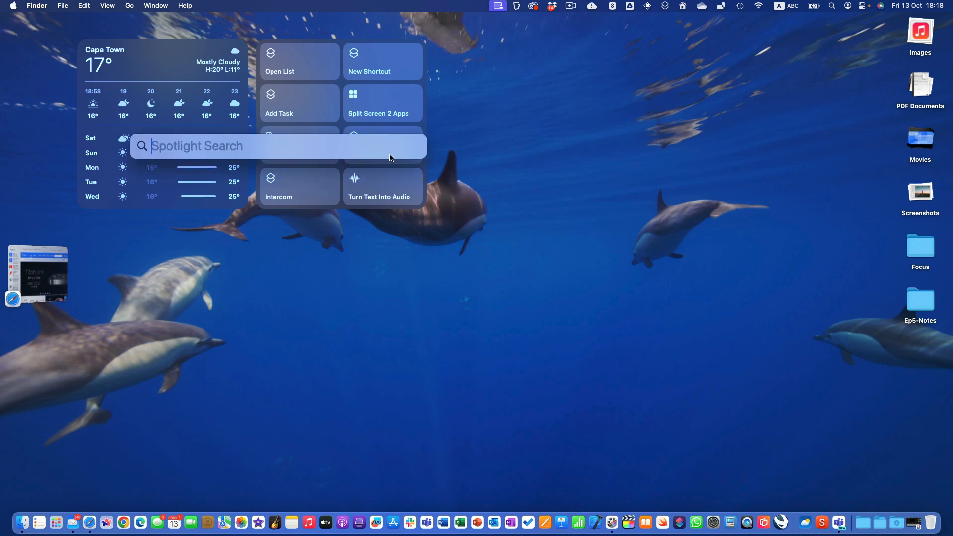
pyautogui.moveTo(390, 153); pyautogui.dragTo(573, 86)
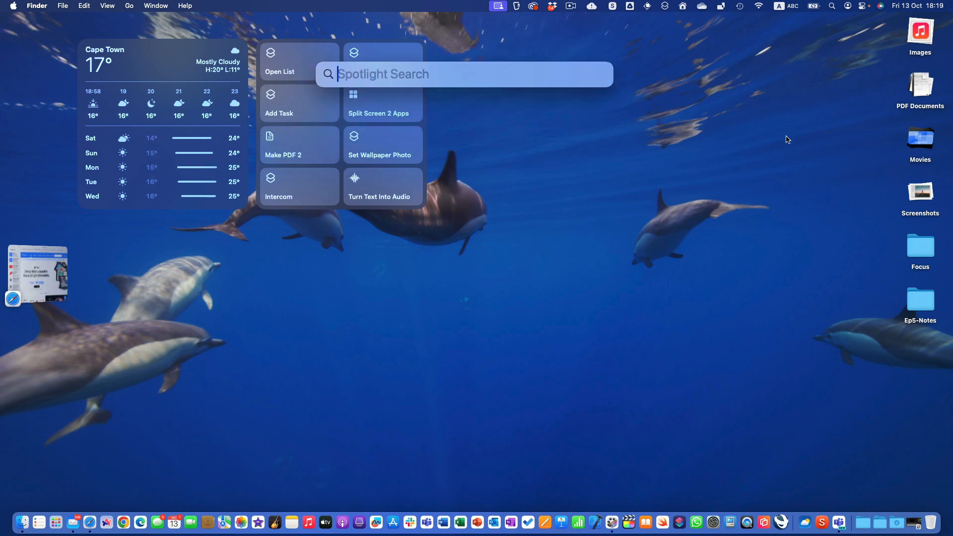
pyautogui.write('bluetooth')
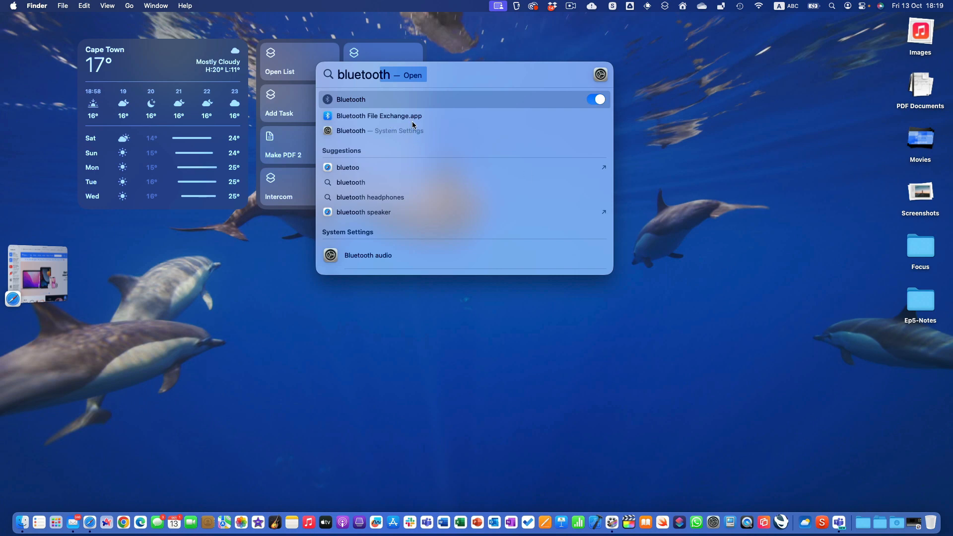
pyautogui.click(594, 100)
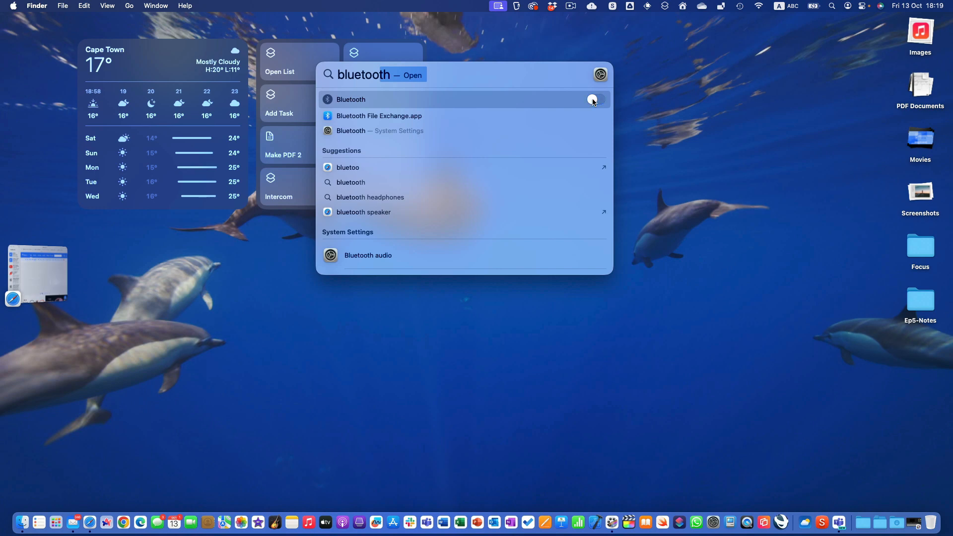
pyautogui.click(595, 101)
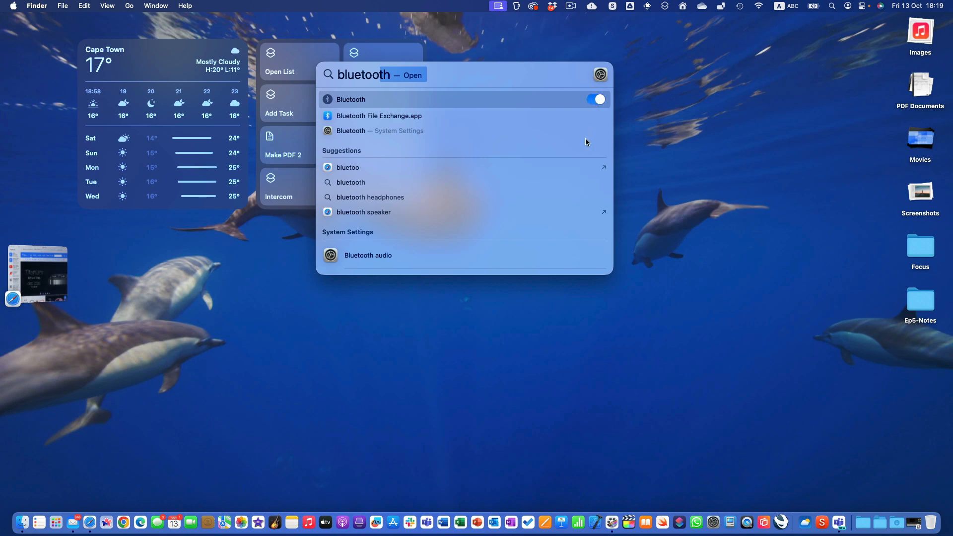